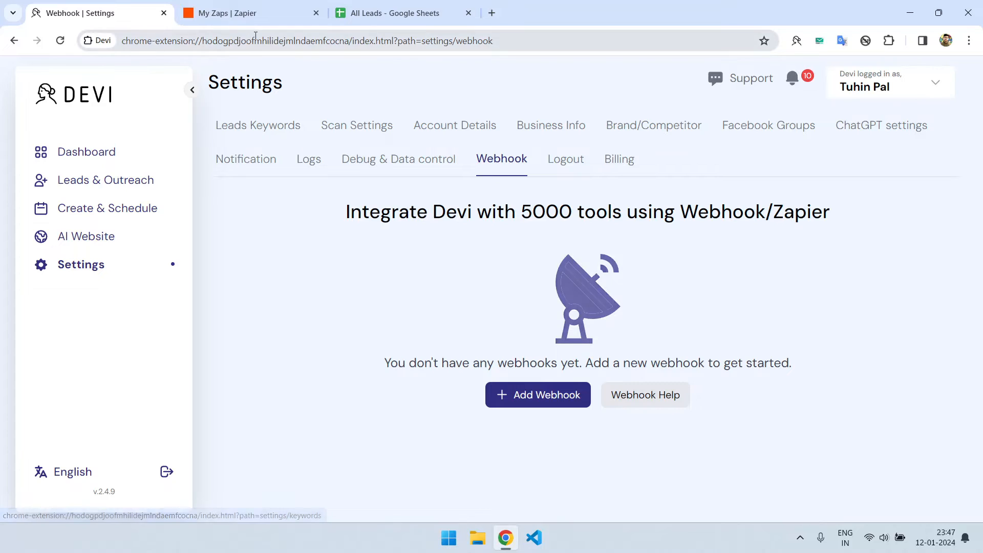
Switch to Zapier and create a new Zap with the built-in Webhook tool as its trigger
{"action": "left_click", "coordinate": [258, 8]}
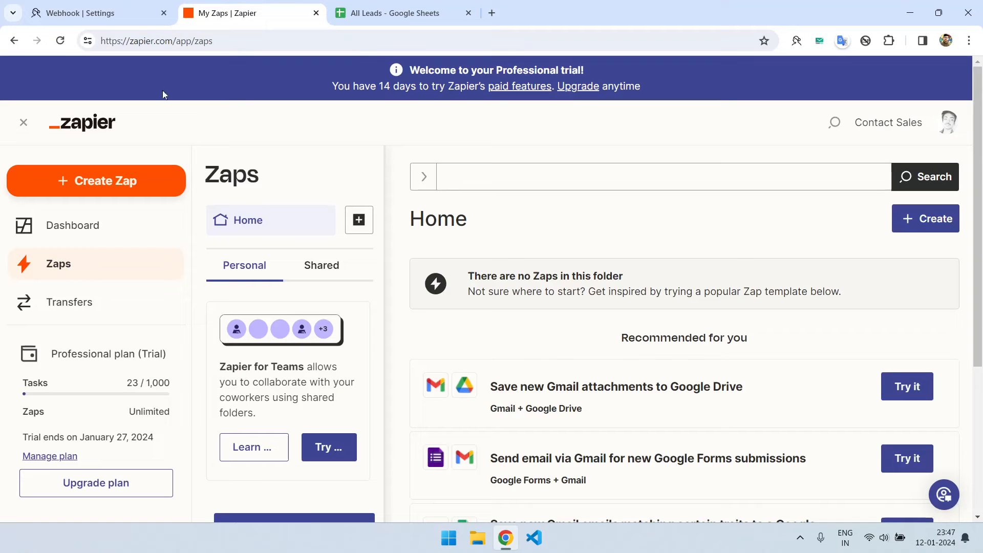
{"action": "left_click", "coordinate": [137, 180]}
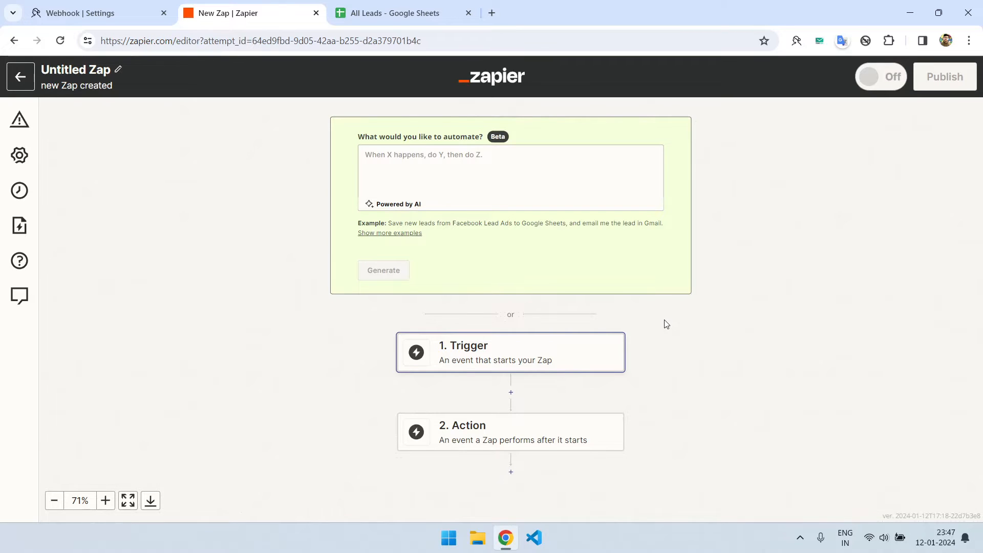
{"action": "scroll", "coordinate": [666, 324], "scroll_direction": "down", "scroll_amount": 1}
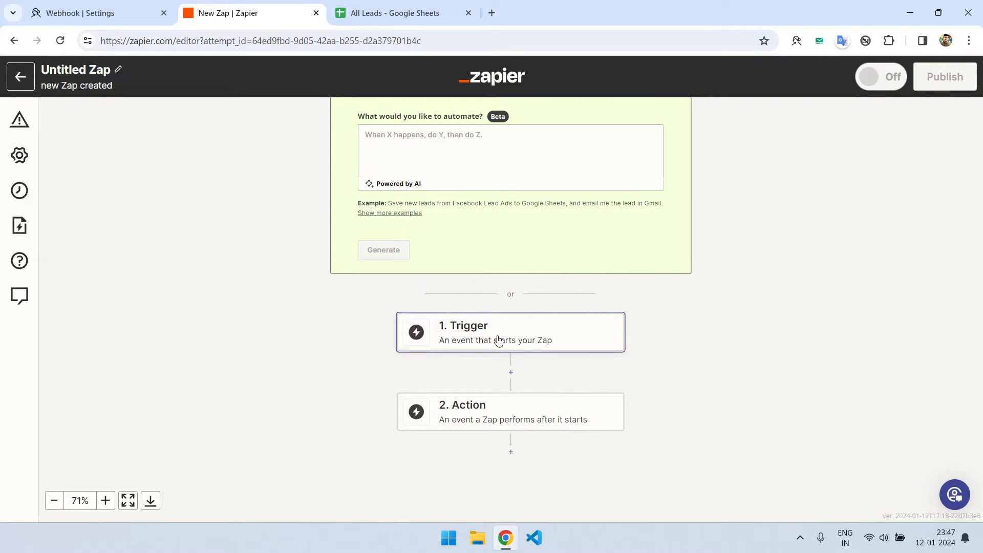
{"action": "left_click", "coordinate": [477, 340]}
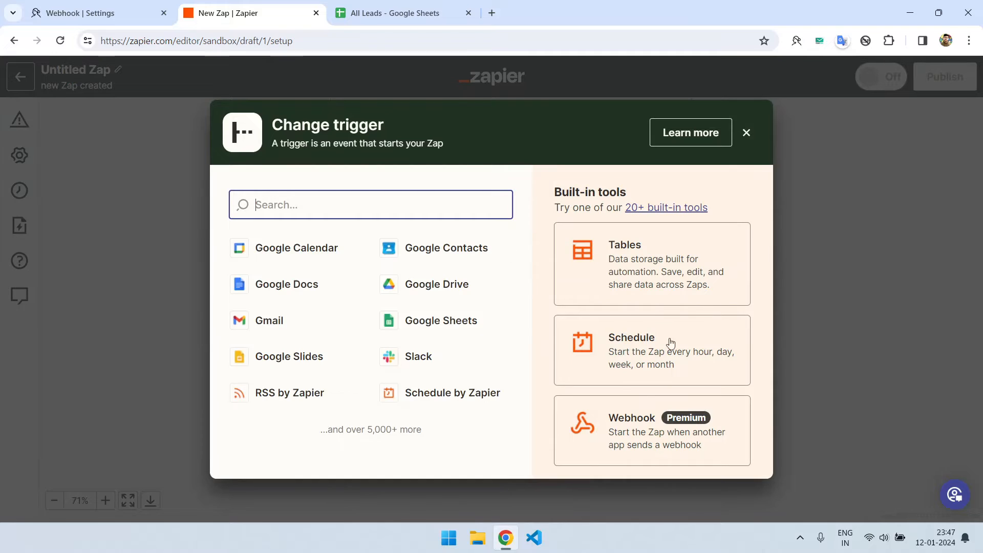
{"action": "left_click", "coordinate": [633, 435]}
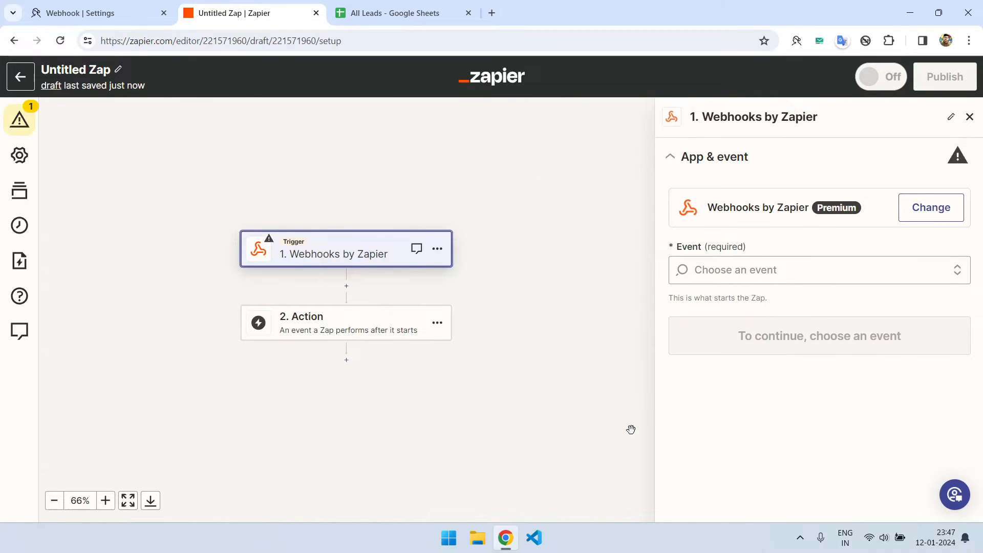
Set the webhook trigger's event to Catch Hook and continue to its test stage without a child key
{"action": "left_click", "coordinate": [712, 268]}
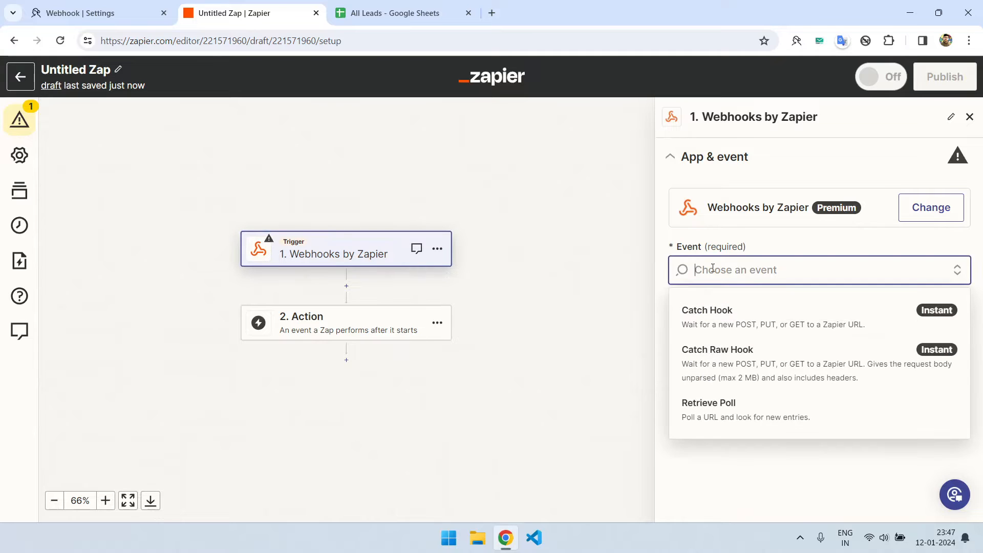
{"action": "left_click", "coordinate": [724, 320]}
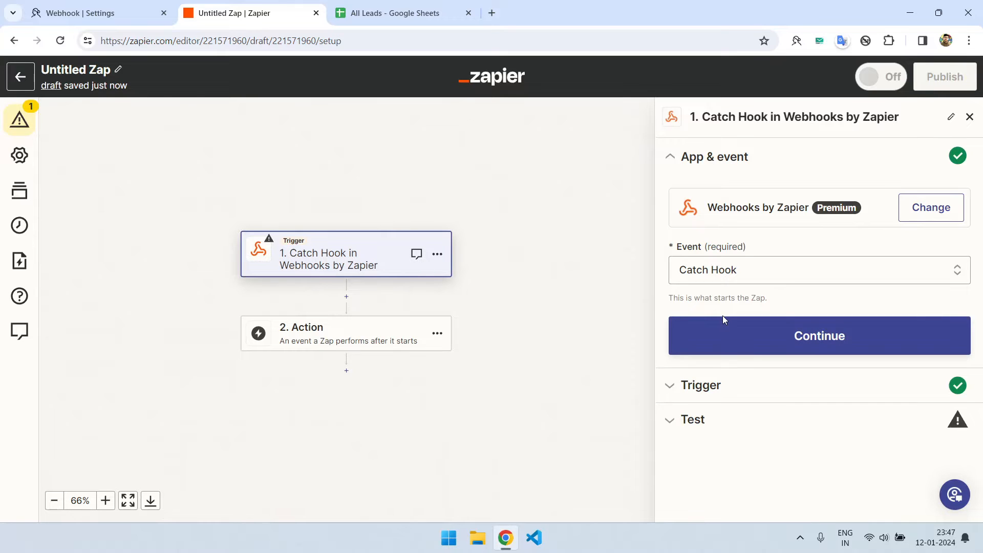
{"action": "left_click", "coordinate": [769, 332]}
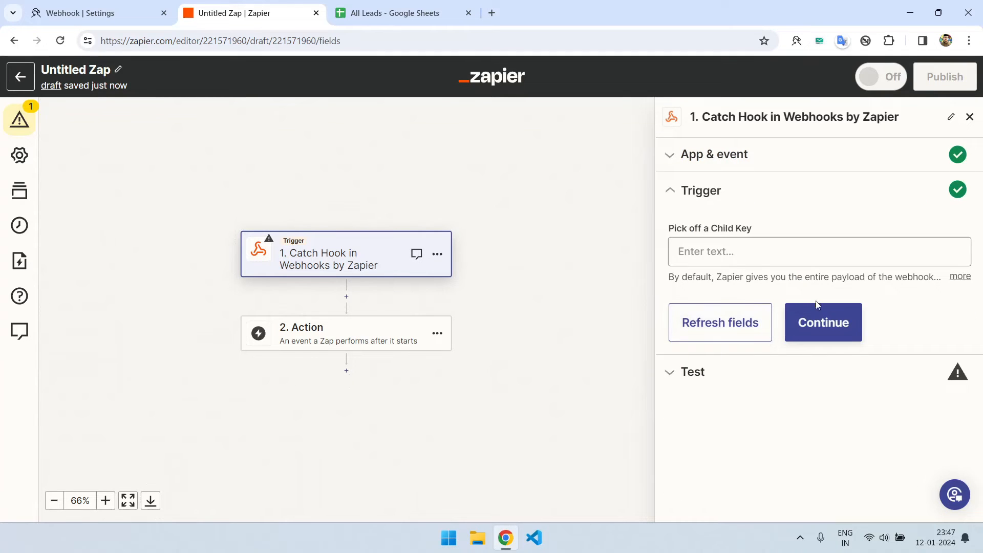
{"action": "left_click", "coordinate": [822, 322]}
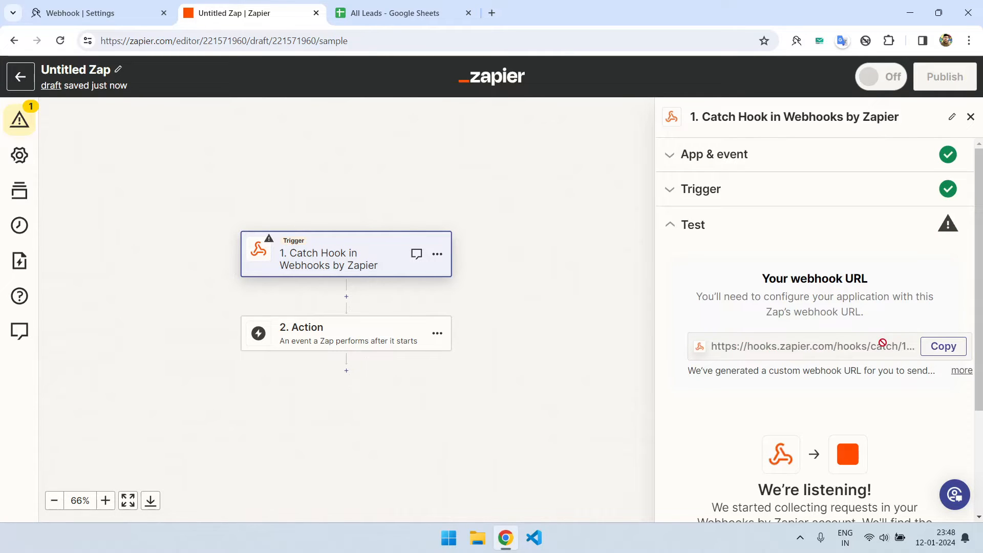
Copy the Zap's webhook URL and paste it as the URL of a new webhook in Devi's settings
{"action": "left_click", "coordinate": [930, 359]}
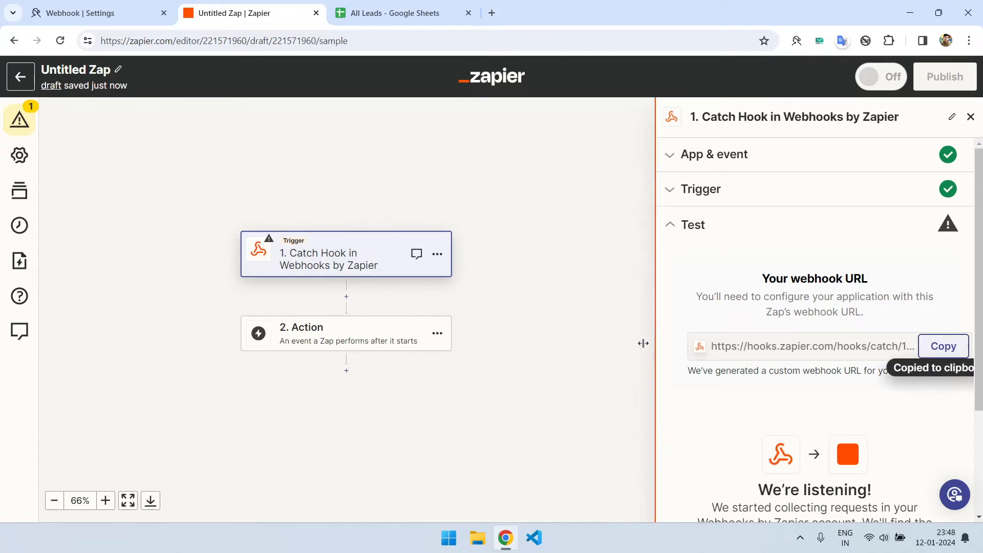
{"action": "left_click", "coordinate": [95, 6]}
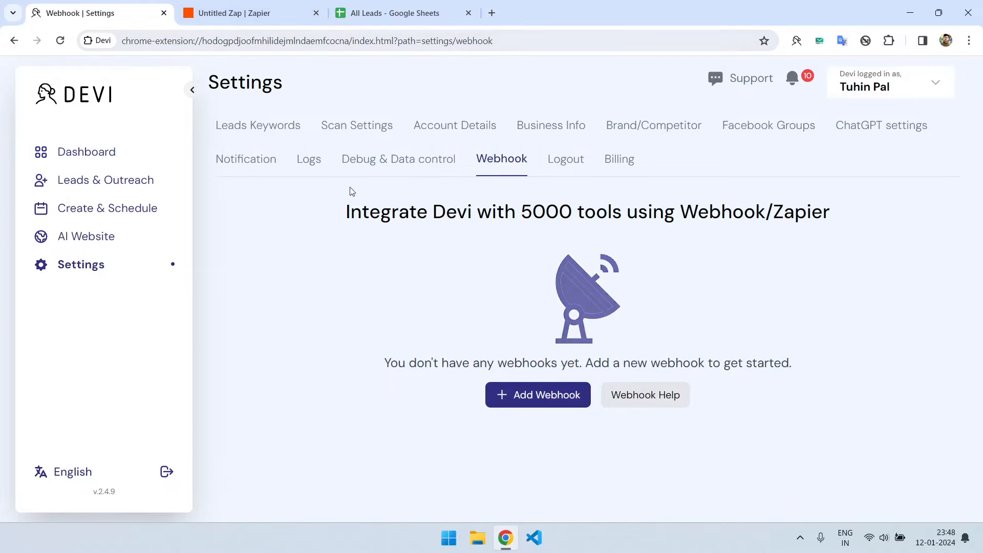
{"action": "left_click", "coordinate": [537, 395]}
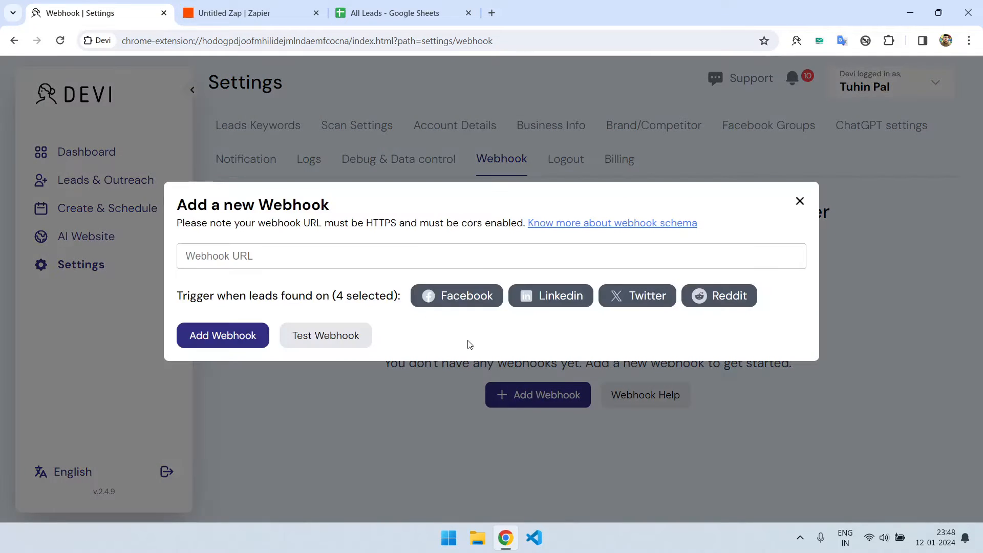
{"action": "left_click", "coordinate": [350, 261]}
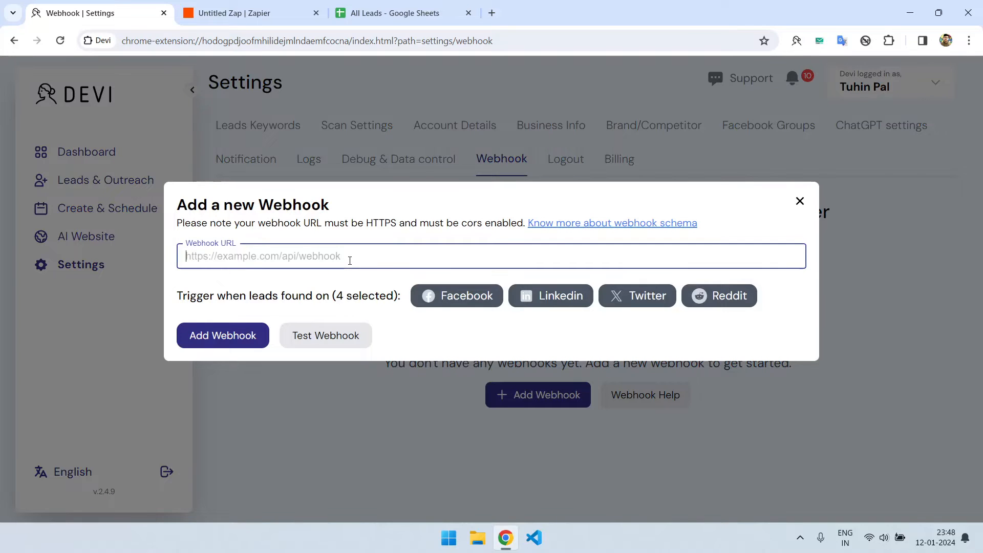
{"action": "key", "text": "ctrl+v"}
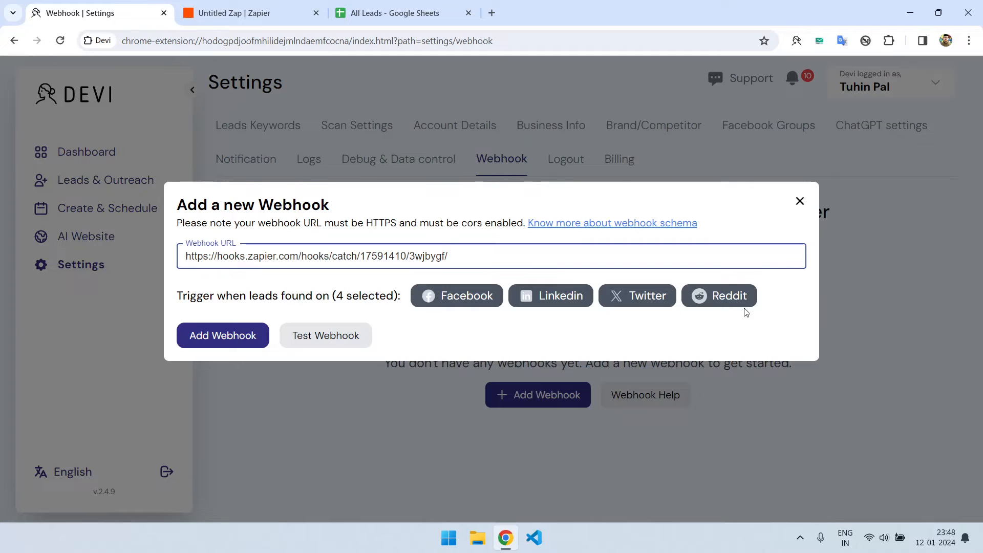
Exclude Linkedin, Twitter and Reddit from the webhook's lead sources, leaving only Facebook, and add the webhook
{"action": "left_click", "coordinate": [577, 299]}
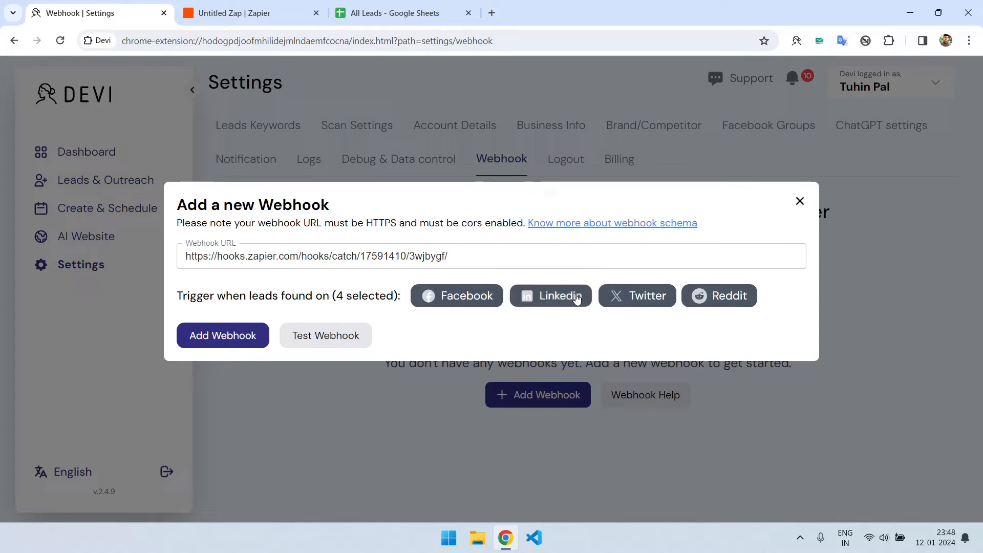
{"action": "left_click", "coordinate": [635, 302]}
{"action": "left_click", "coordinate": [722, 305]}
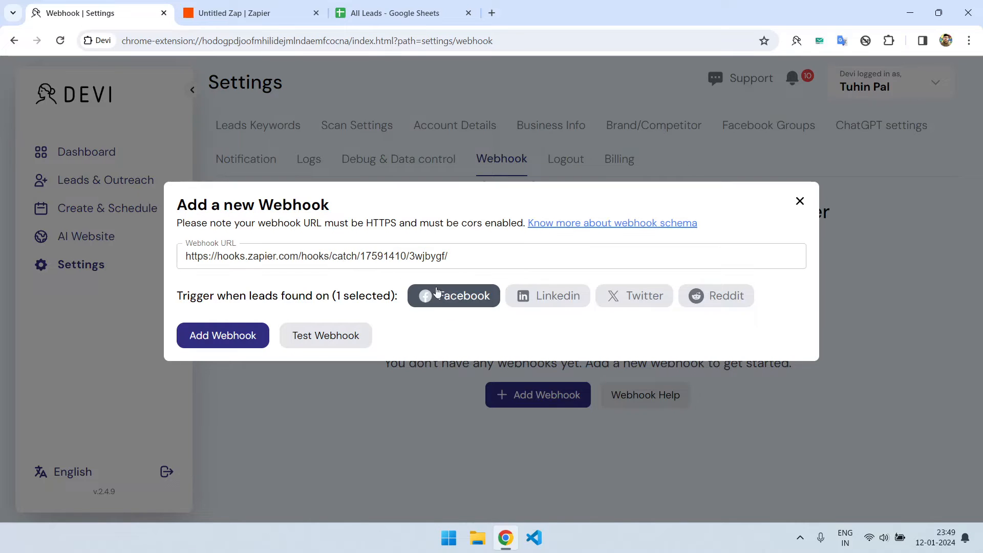
{"action": "left_click", "coordinate": [242, 336]}
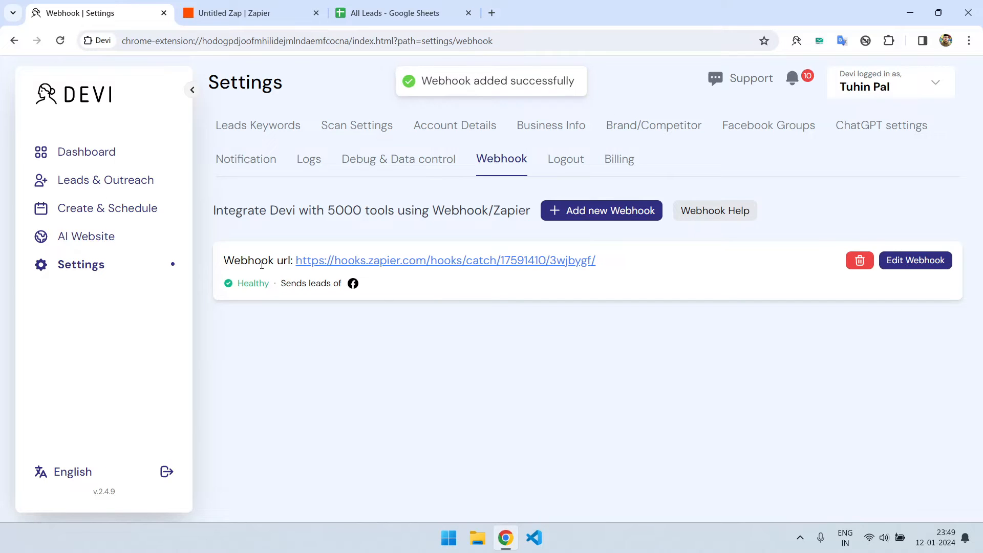
Back in Zapier, test the Catch Hook trigger, review the fields of request A and continue with that record
{"action": "left_click", "coordinate": [266, 4]}
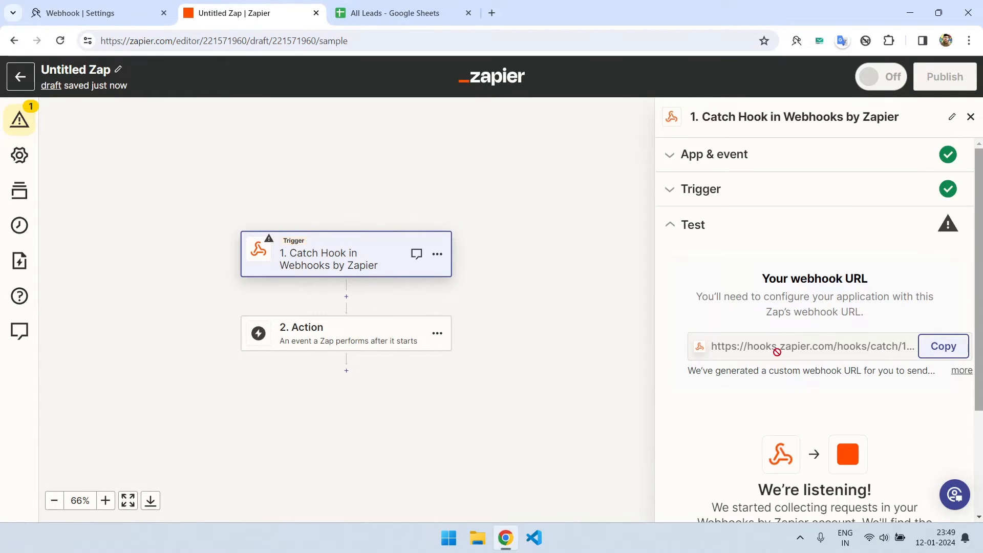
{"action": "scroll", "coordinate": [794, 369], "scroll_direction": "down", "scroll_amount": 3}
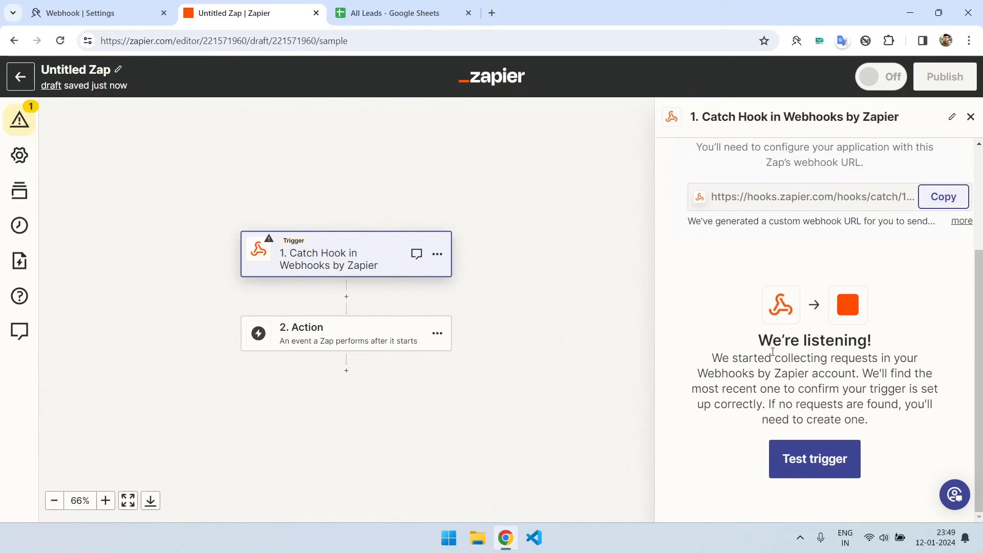
{"action": "left_click", "coordinate": [819, 464]}
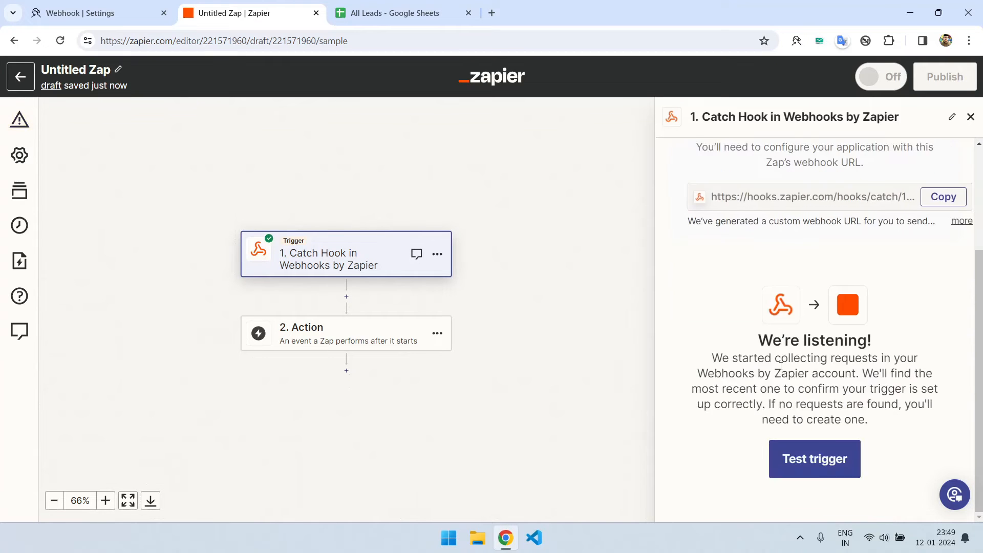
{"action": "scroll", "coordinate": [782, 370], "scroll_direction": "down", "scroll_amount": 3}
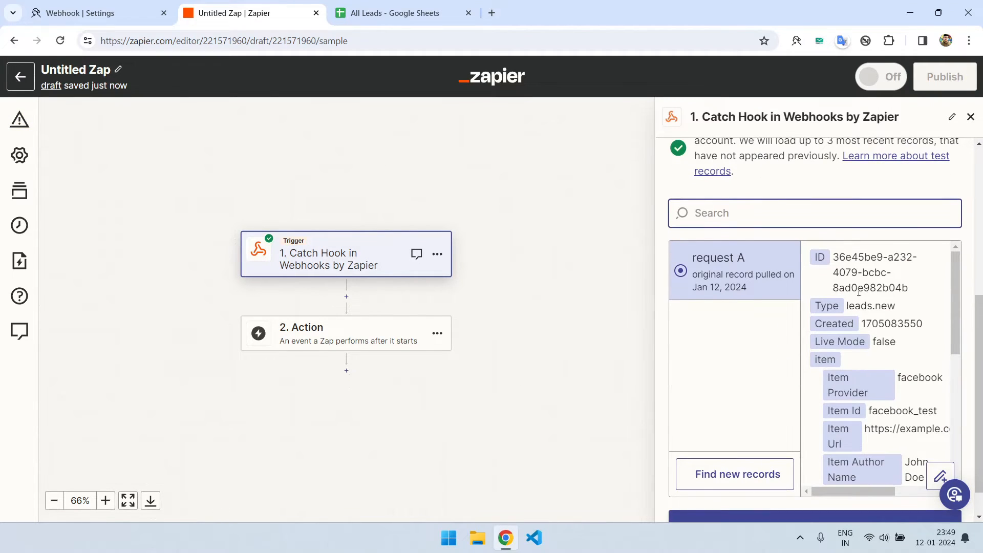
{"action": "scroll", "coordinate": [864, 410], "scroll_direction": "down", "scroll_amount": 5}
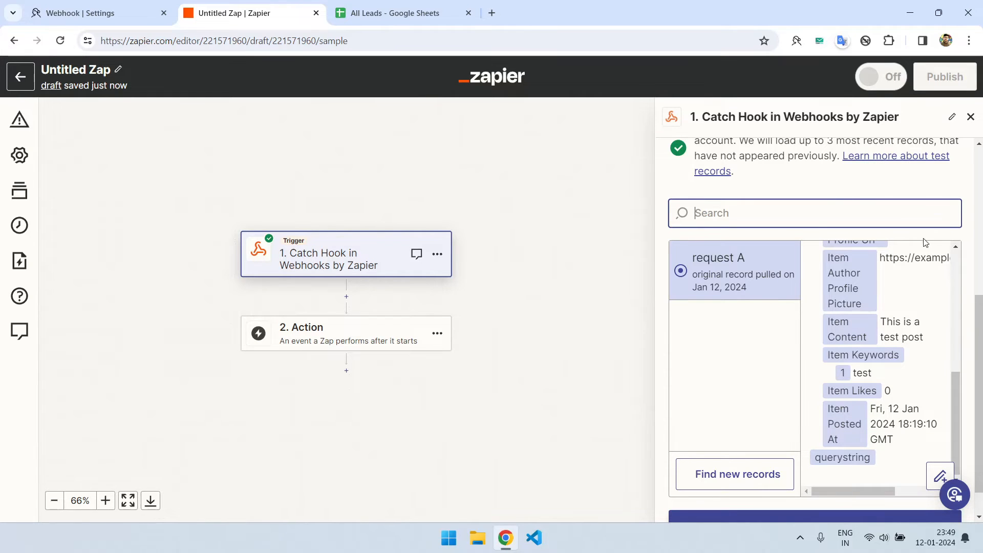
{"action": "scroll", "coordinate": [850, 358], "scroll_direction": "down", "scroll_amount": 1}
{"action": "scroll", "coordinate": [845, 320], "scroll_direction": "up", "scroll_amount": 5}
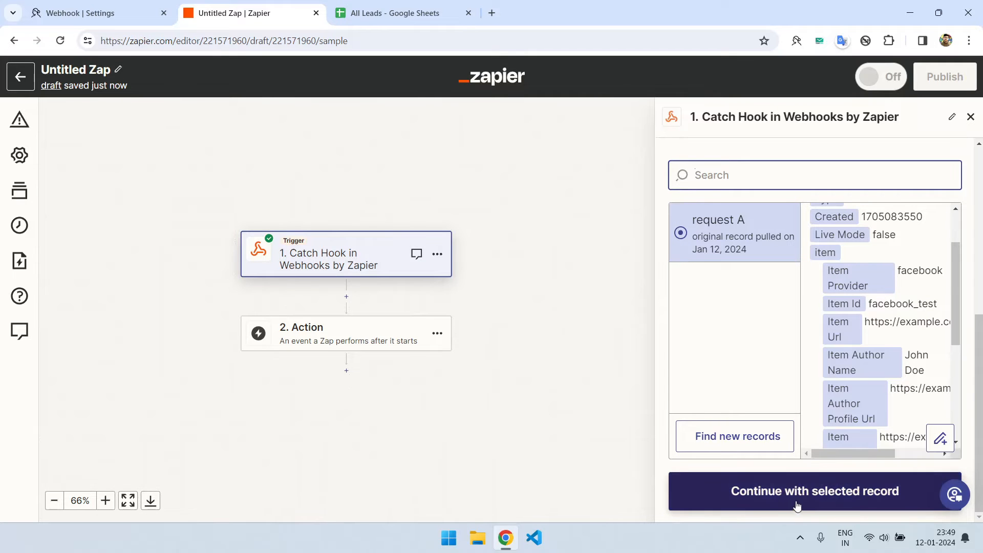
{"action": "left_click", "coordinate": [852, 504]}
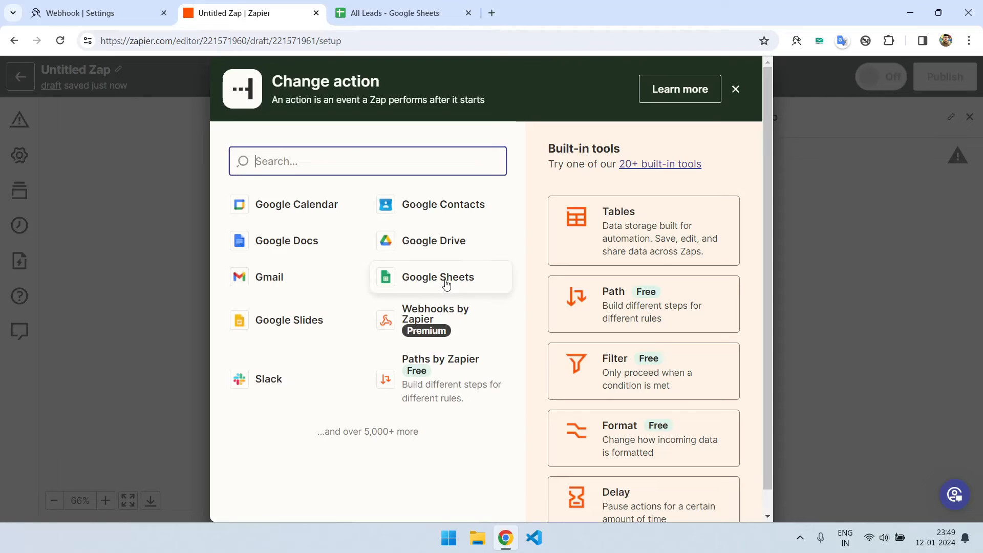
Switch to the All Leads spreadsheet in Google Sheets and examine its header columns from Provider to Created At
{"action": "left_click", "coordinate": [408, 6]}
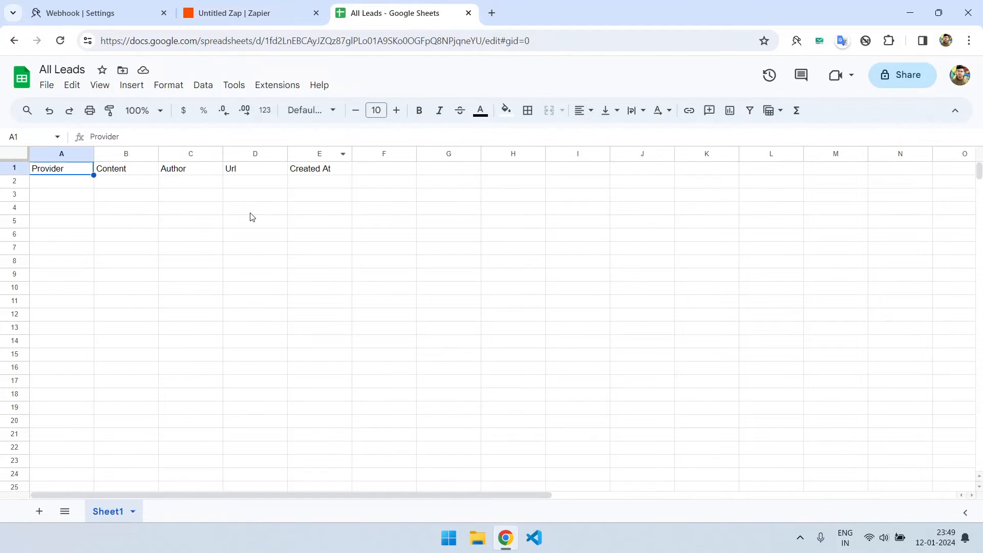
{"action": "left_click", "coordinate": [91, 197]}
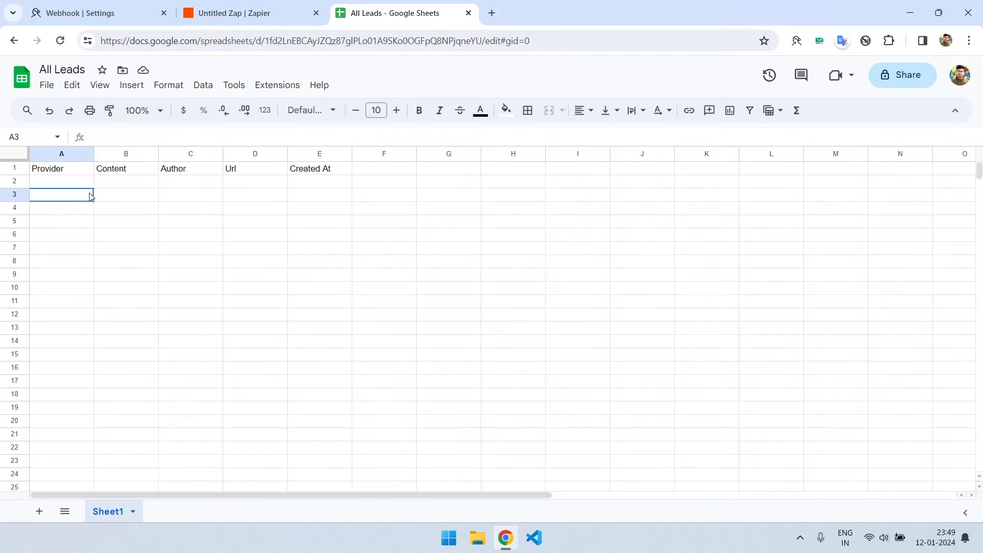
{"action": "left_click", "coordinate": [52, 172]}
{"action": "left_click", "coordinate": [115, 170]}
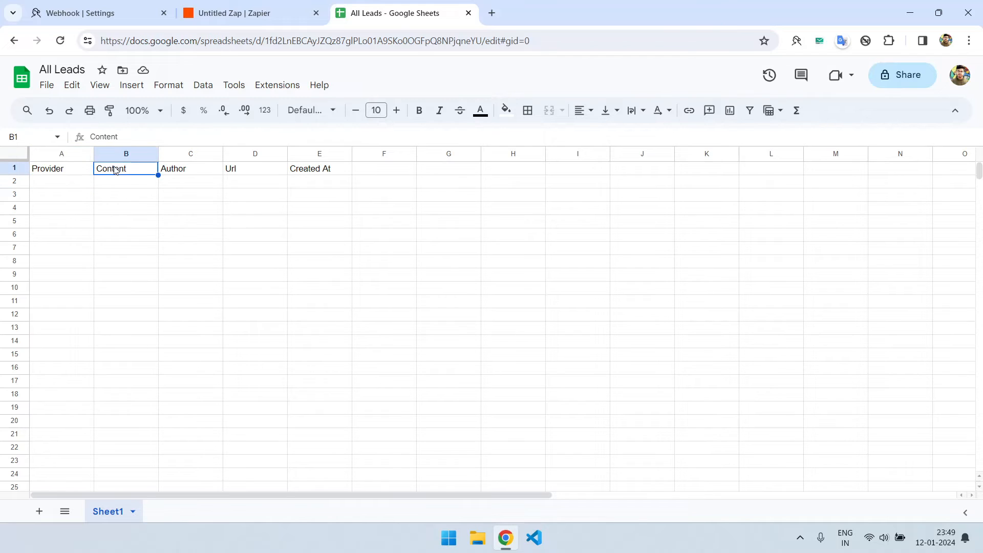
{"action": "left_click", "coordinate": [184, 170]}
{"action": "left_click", "coordinate": [259, 174]}
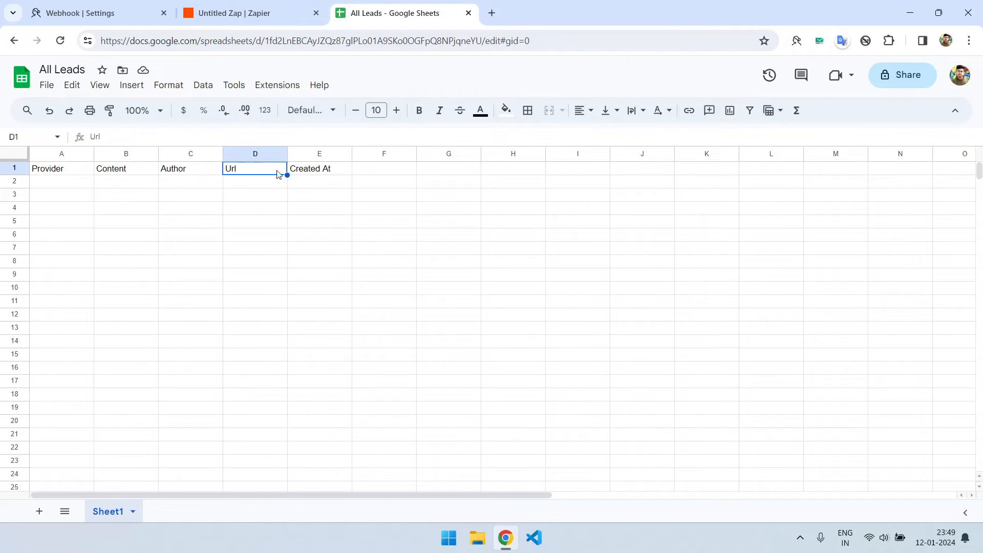
{"action": "left_click", "coordinate": [318, 176]}
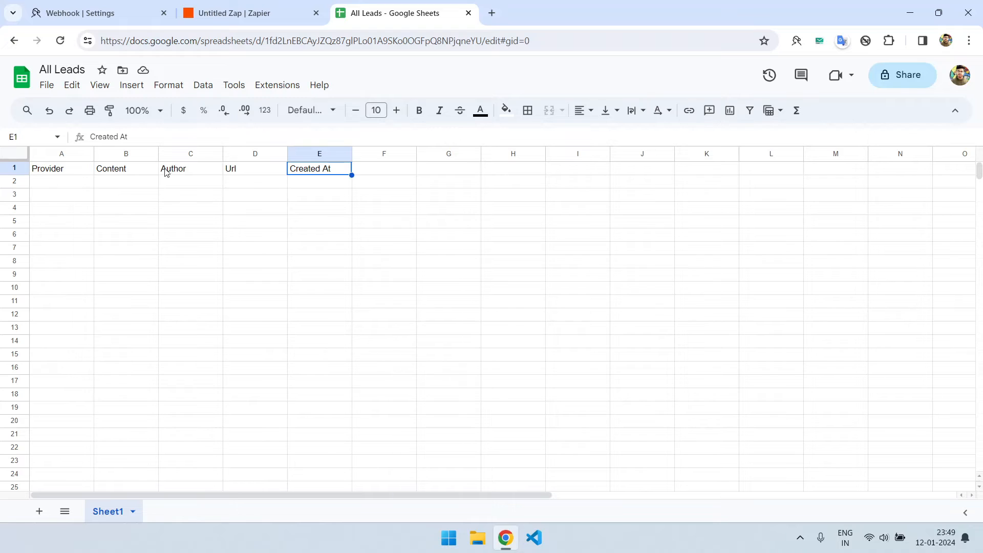
{"action": "left_click", "coordinate": [339, 186]}
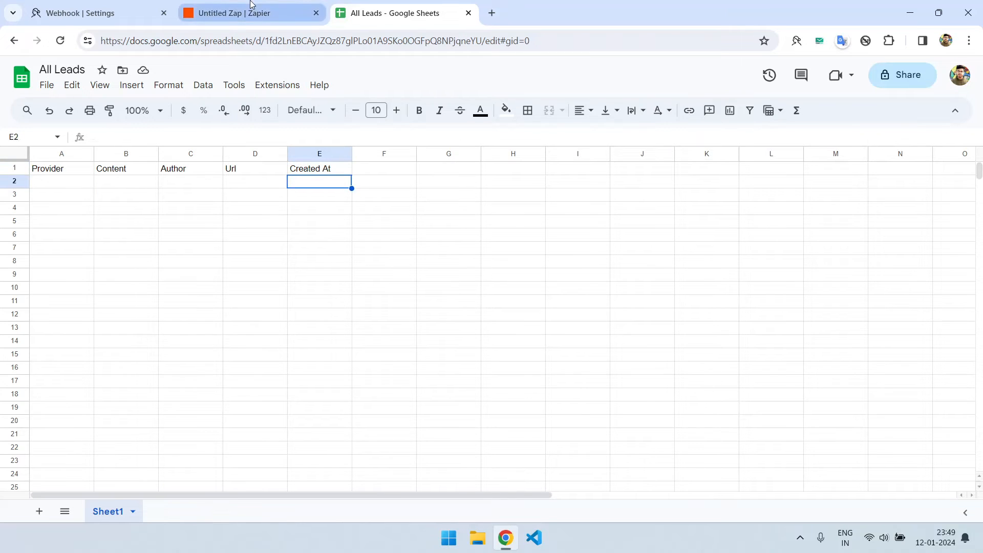
Return to Zapier and set the Zap's action to Google Sheets with the Create Spreadsheet Row event
{"action": "left_click", "coordinate": [221, 10]}
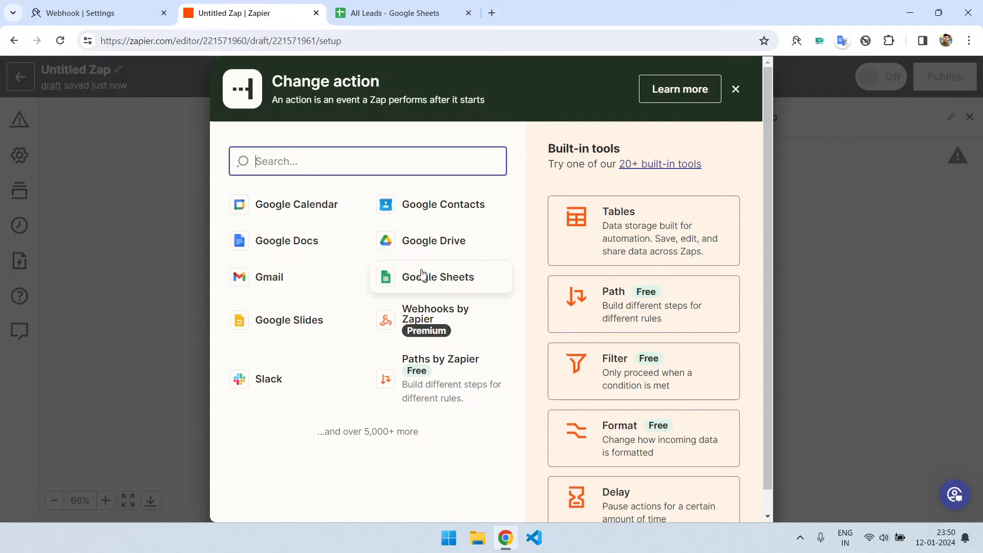
{"action": "left_click", "coordinate": [442, 289]}
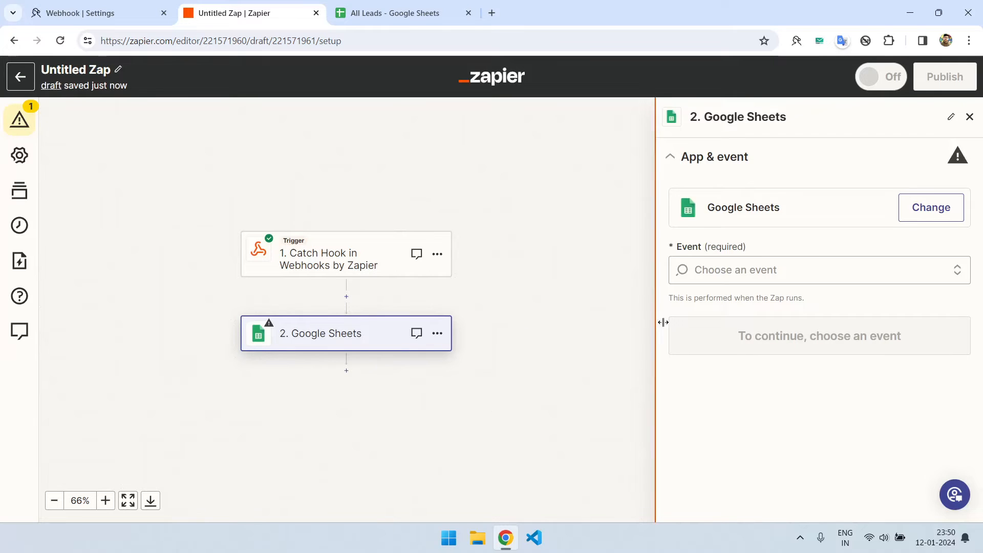
{"action": "left_click", "coordinate": [757, 275]}
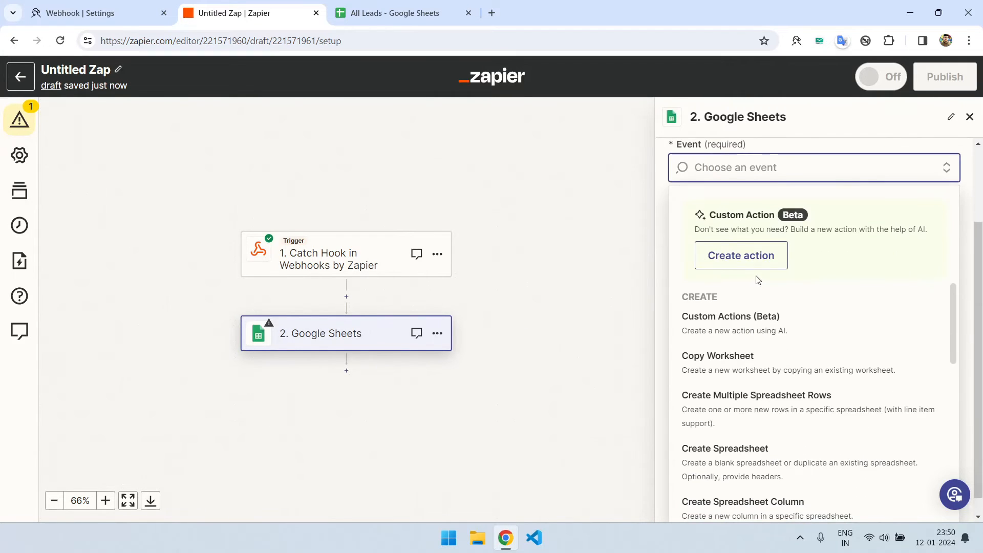
{"action": "scroll", "coordinate": [740, 389], "scroll_direction": "down", "scroll_amount": 6}
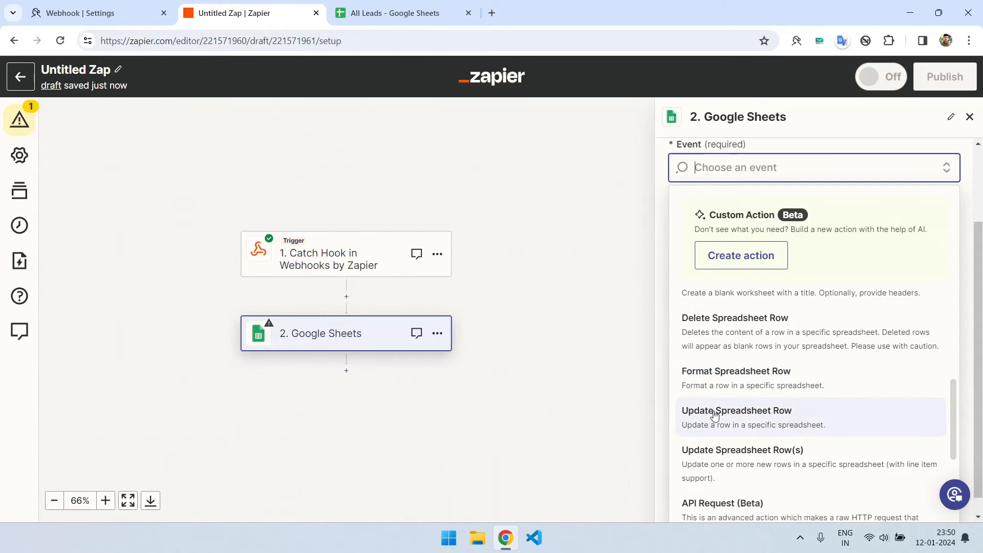
{"action": "scroll", "coordinate": [717, 448], "scroll_direction": "up", "scroll_amount": 1}
{"action": "scroll", "coordinate": [716, 448], "scroll_direction": "up", "scroll_amount": 1}
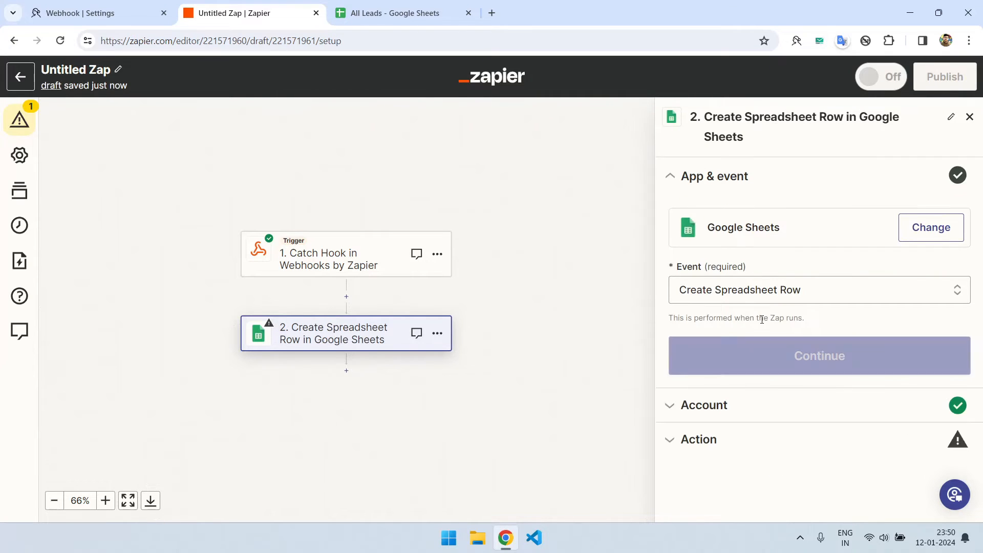
Continue with the Create Spreadsheet Row event and keep the already connected Google Sheets account for the action
{"action": "left_click", "coordinate": [768, 348]}
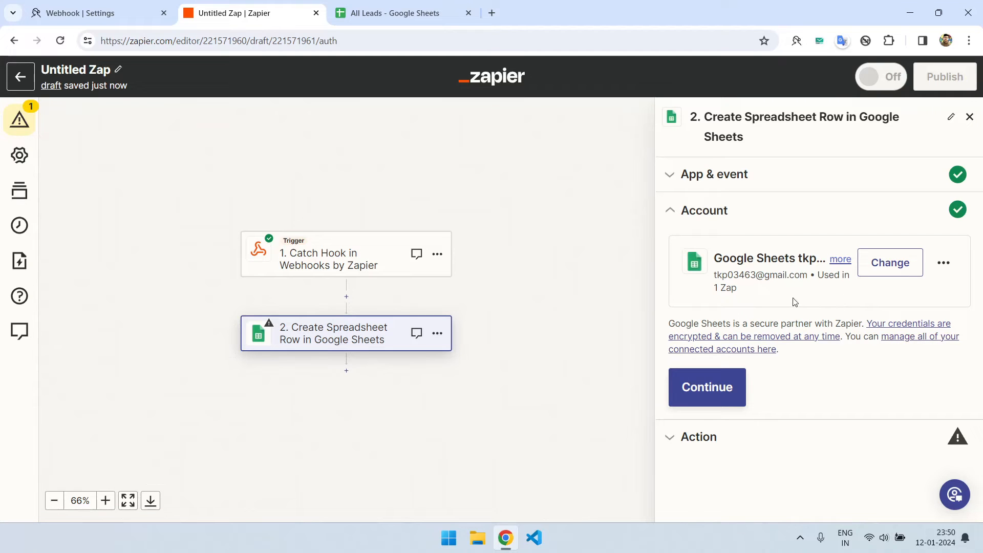
{"action": "left_click_drag", "start_coordinate": [720, 277], "coordinate": [796, 276]}
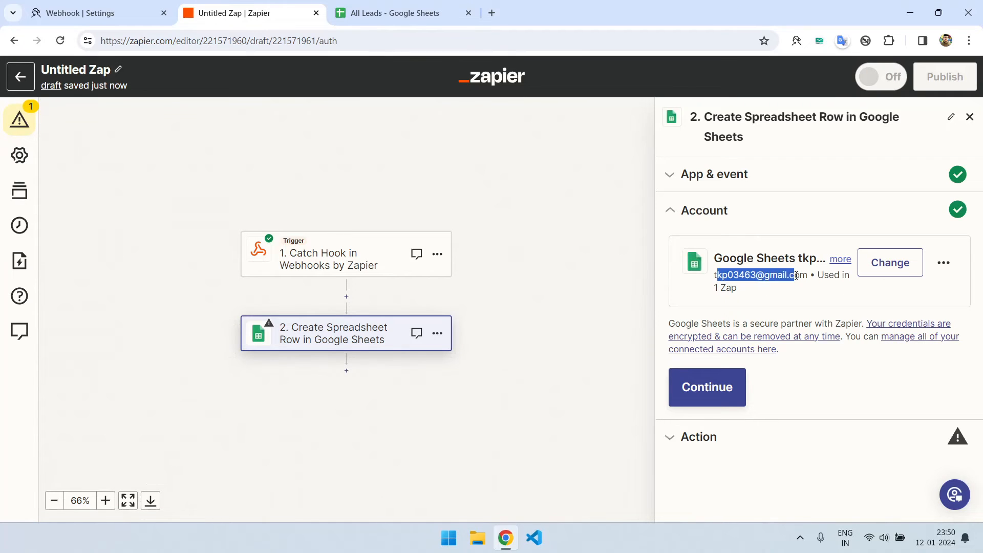
{"action": "left_click", "coordinate": [725, 377]}
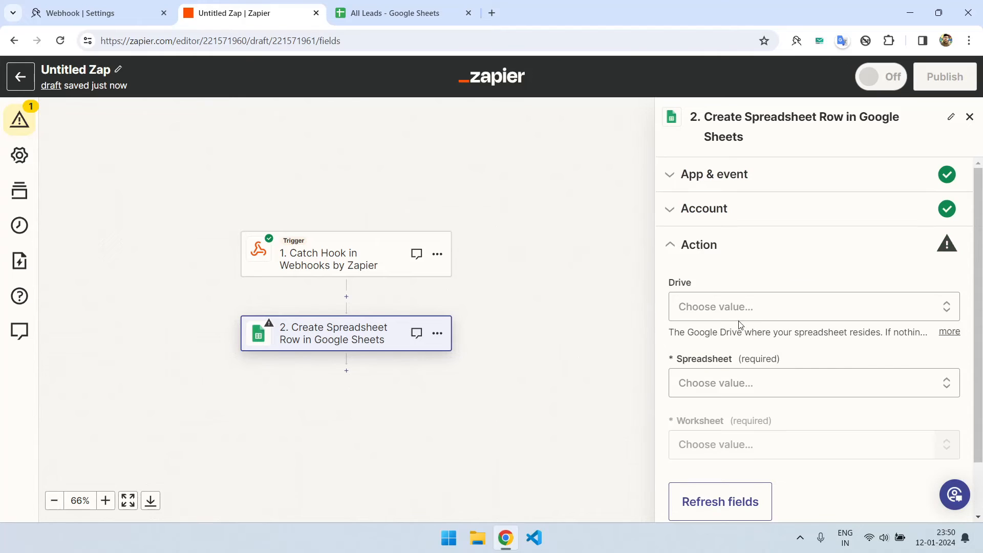
Set the action's drive to My Google Drive and its spreadsheet to All Leads
{"action": "left_click", "coordinate": [739, 263]}
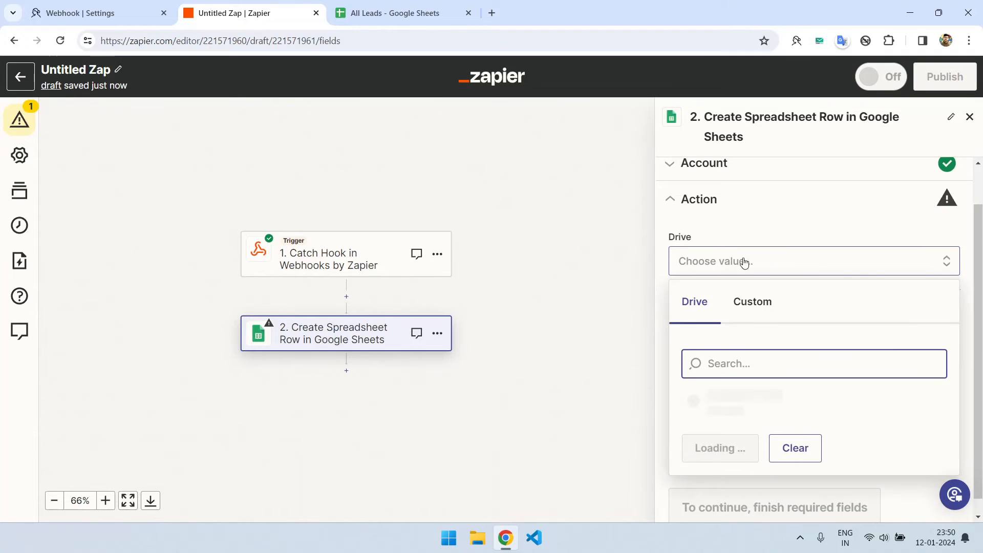
{"action": "left_click", "coordinate": [731, 398]}
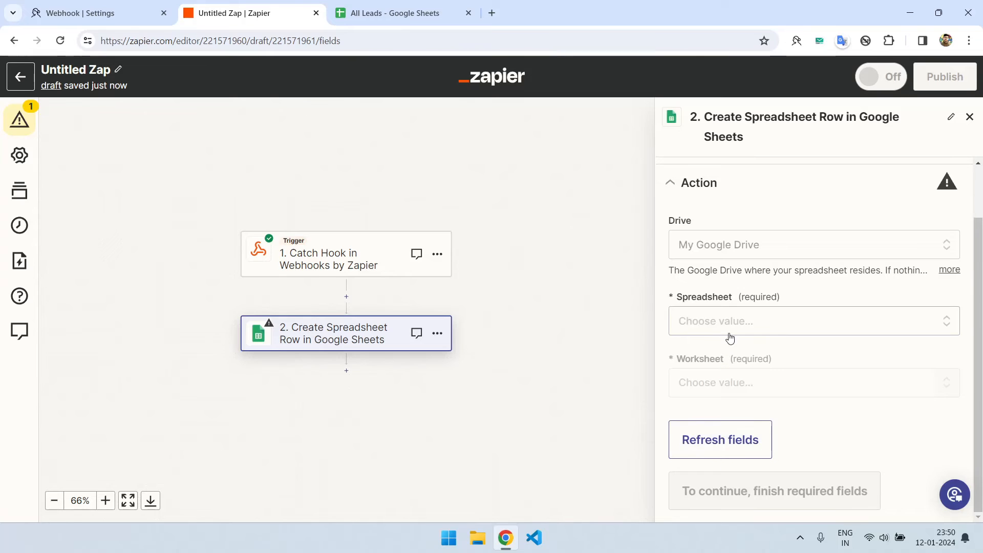
{"action": "left_click", "coordinate": [729, 332]}
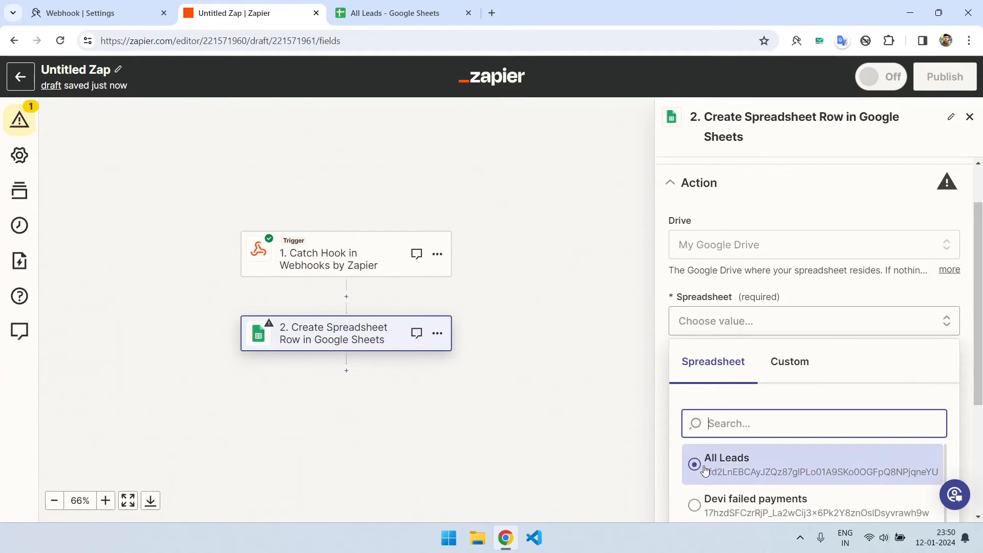
{"action": "left_click", "coordinate": [700, 467]}
Check the worksheet name in the All Leads spreadsheet, then return to Zapier and set the worksheet to Sheet1
{"action": "left_click", "coordinate": [445, 7]}
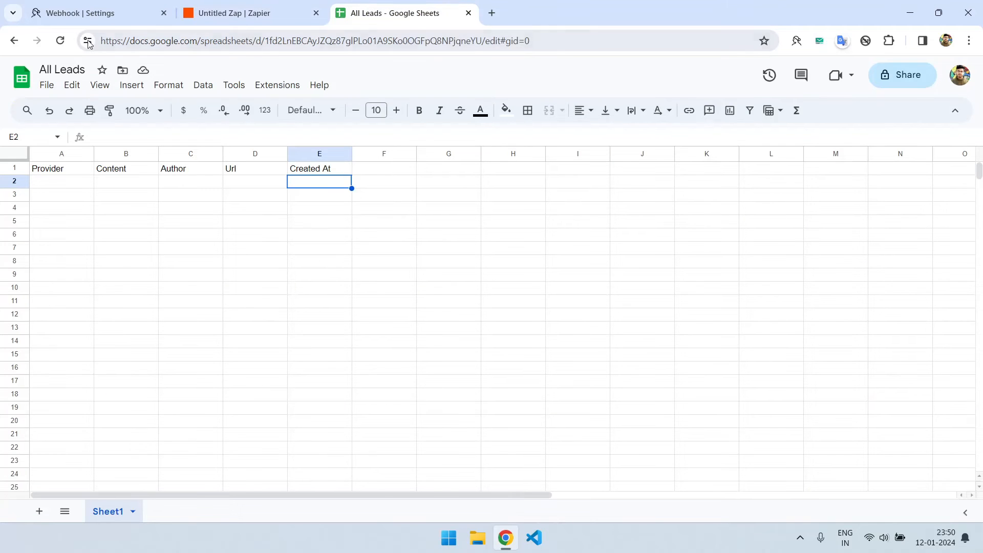
{"action": "left_click", "coordinate": [266, 10]}
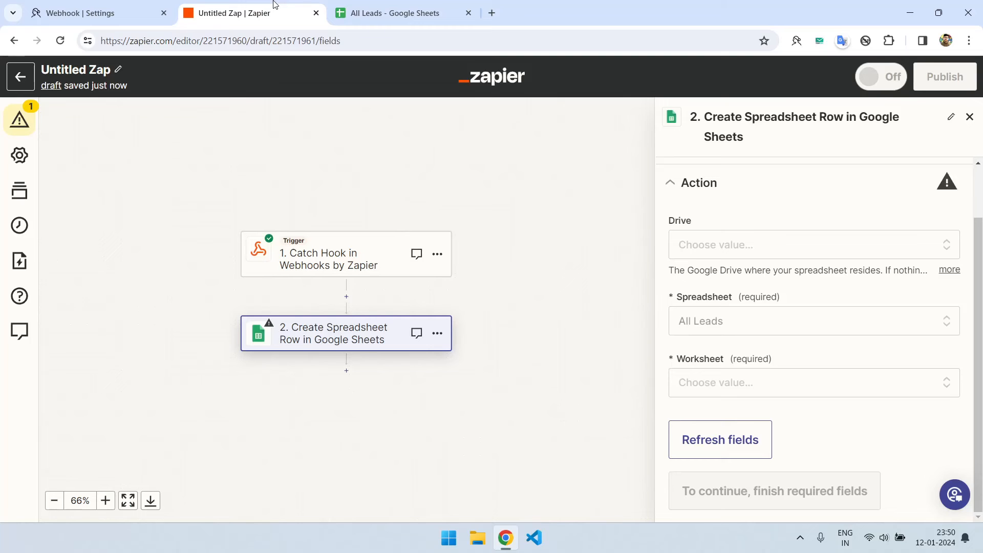
{"action": "left_click", "coordinate": [742, 387]}
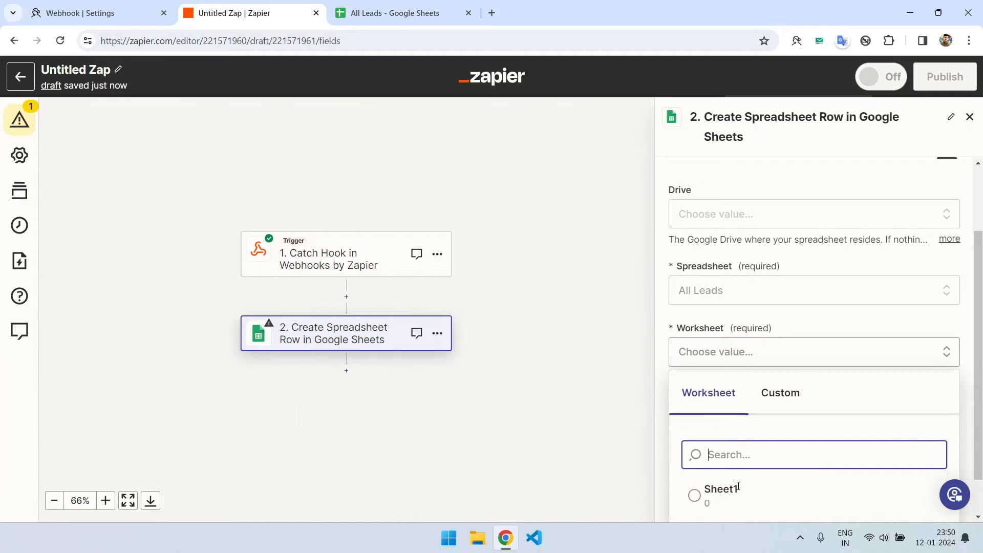
{"action": "left_click", "coordinate": [736, 497]}
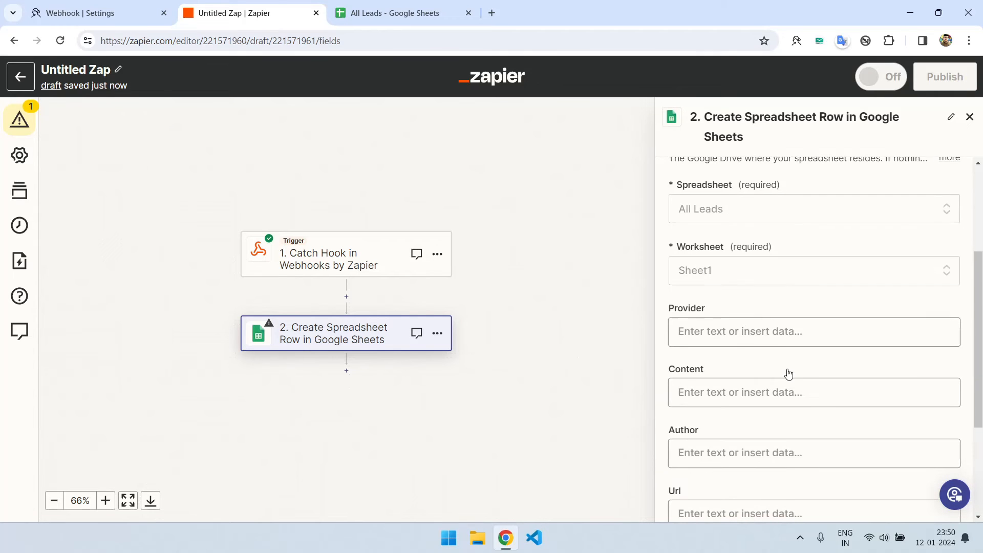
Compare the action's row fields with the All Leads header columns, and map Provider to the webhook's Item Provider field
{"action": "scroll", "coordinate": [835, 337], "scroll_direction": "down", "scroll_amount": 2}
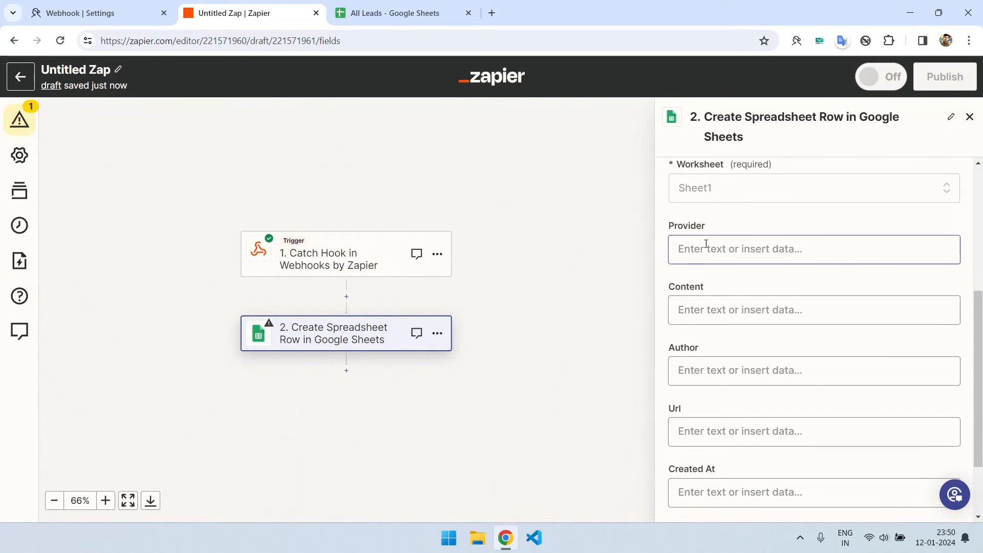
{"action": "left_click", "coordinate": [347, 4]}
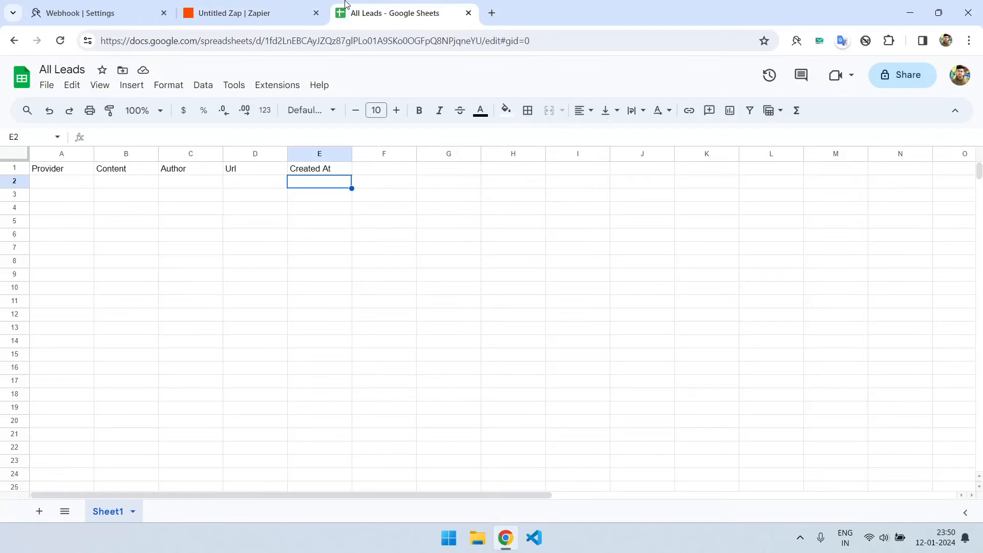
{"action": "left_click", "coordinate": [245, 10]}
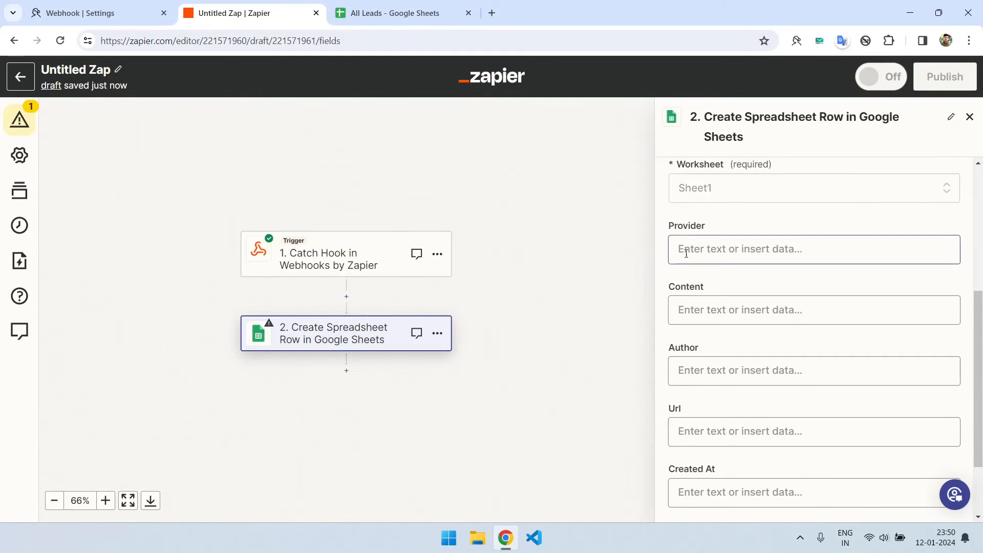
{"action": "scroll", "coordinate": [686, 266], "scroll_direction": "down", "scroll_amount": 1}
{"action": "scroll", "coordinate": [696, 324], "scroll_direction": "down", "scroll_amount": 1}
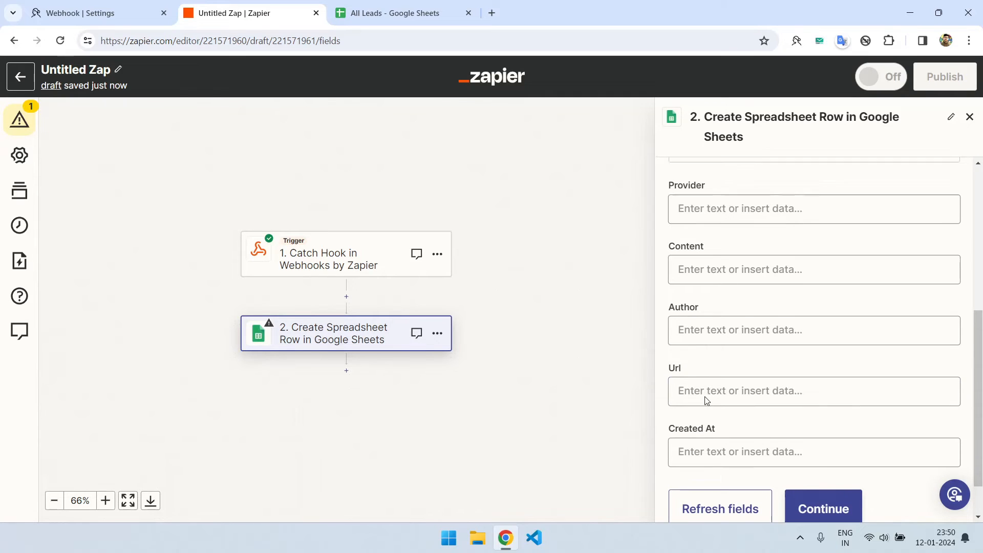
{"action": "scroll", "coordinate": [703, 409], "scroll_direction": "up", "scroll_amount": 1}
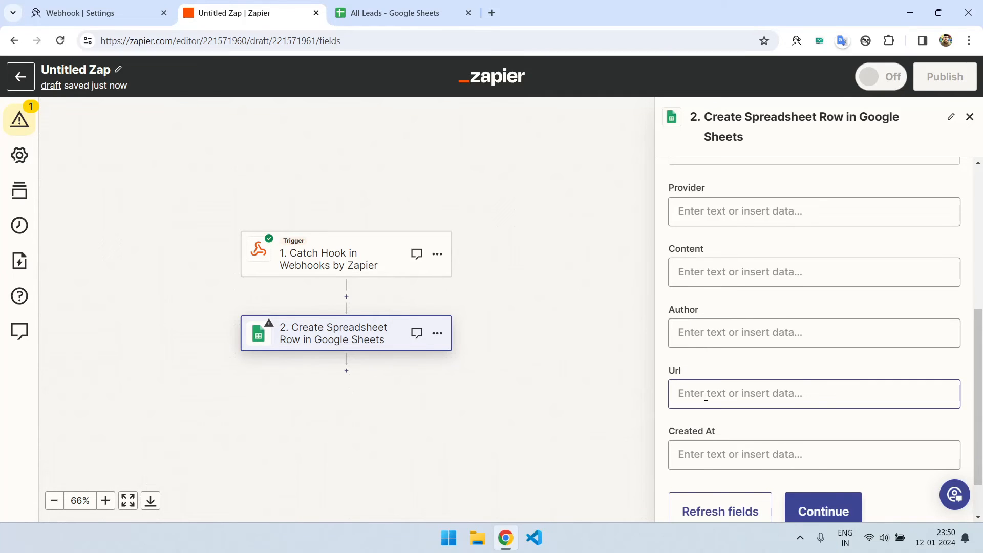
{"action": "left_click", "coordinate": [712, 220]}
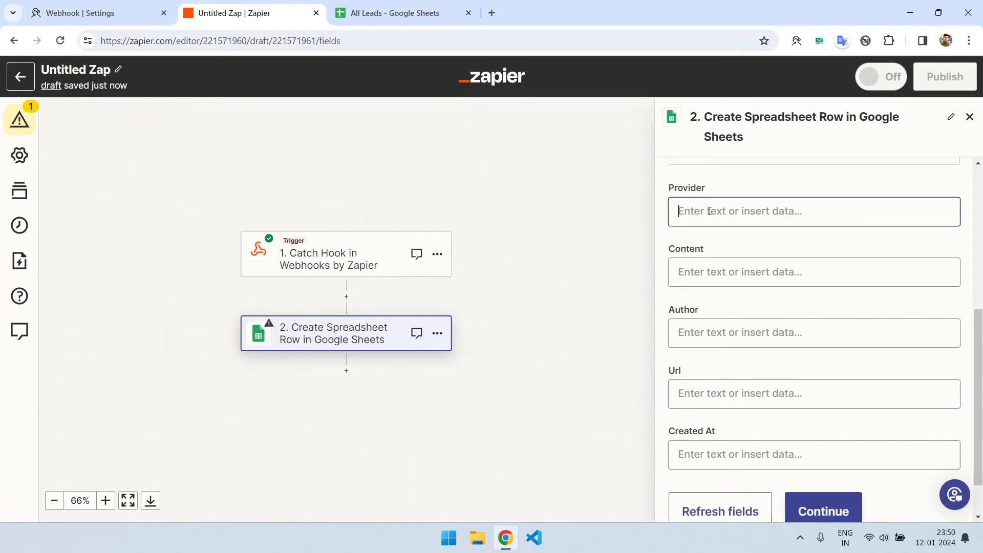
{"action": "left_click", "coordinate": [736, 289]}
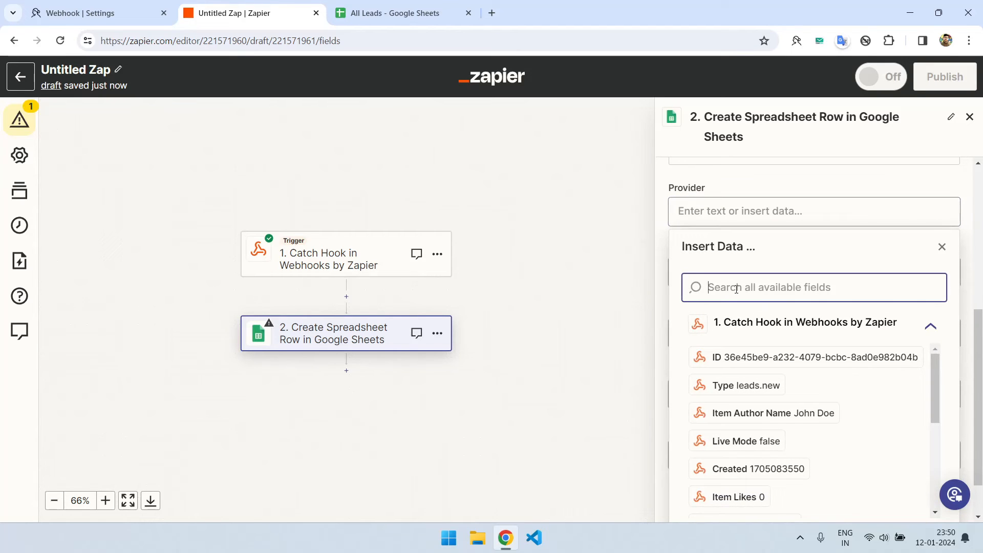
{"action": "type", "text": "Provi"}
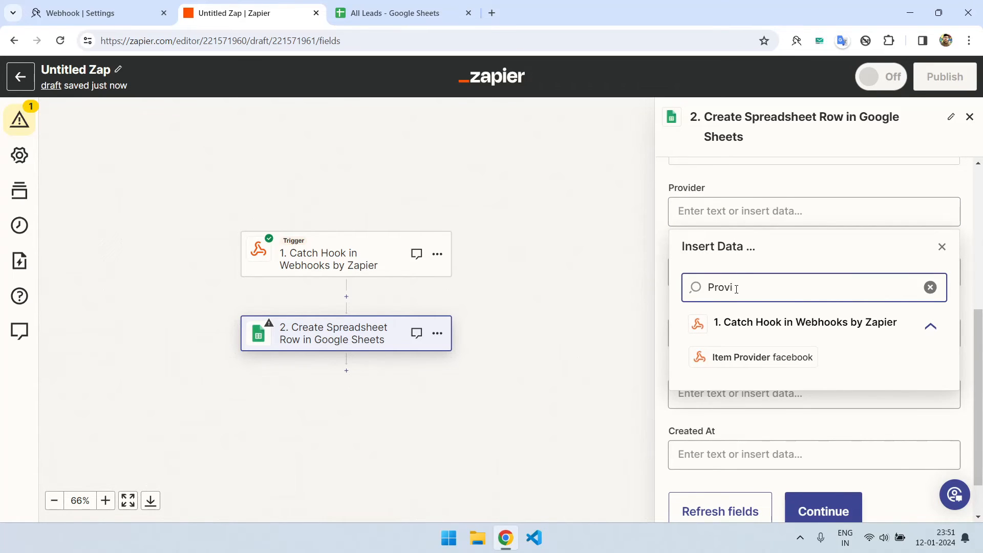
{"action": "left_click", "coordinate": [776, 358]}
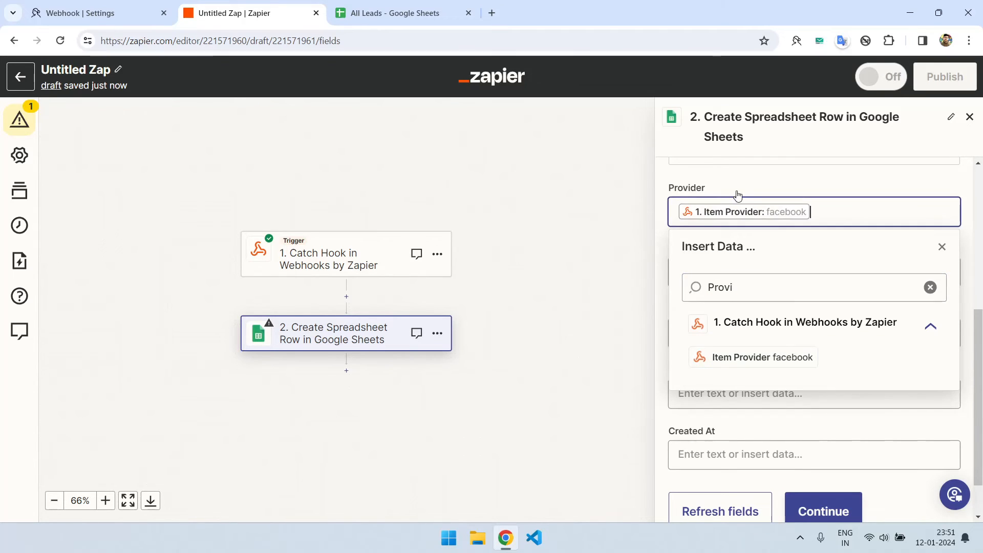
Map the Content column to the Item Content field from the Catch Hook data
{"action": "left_click", "coordinate": [686, 249]}
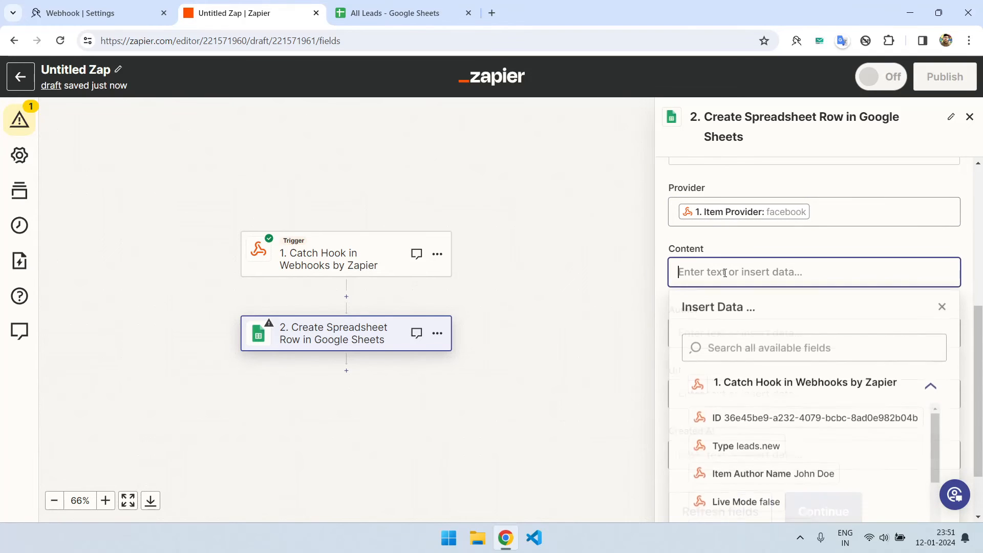
{"action": "left_click", "coordinate": [740, 340]}
{"action": "type", "text": "cony"}
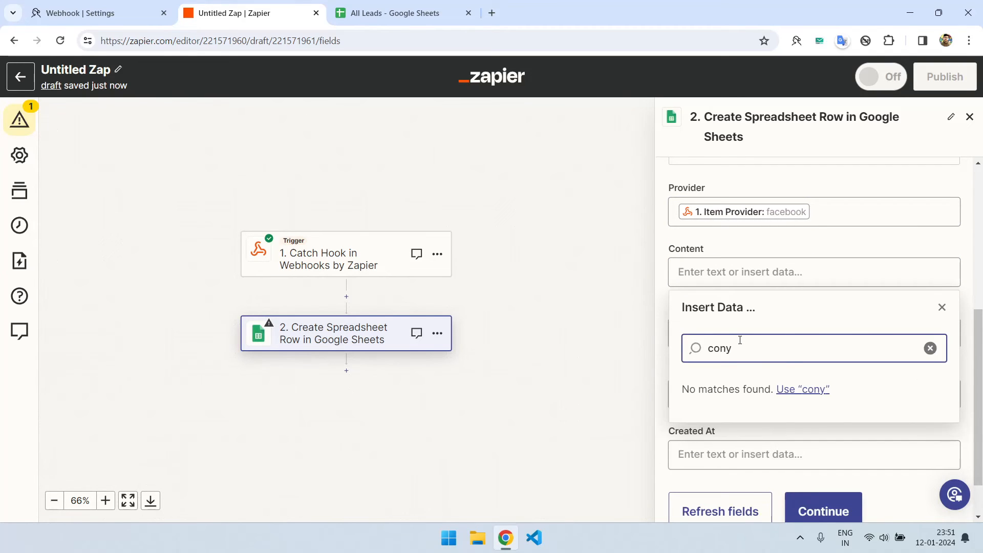
{"action": "key", "text": "BackSpace"}
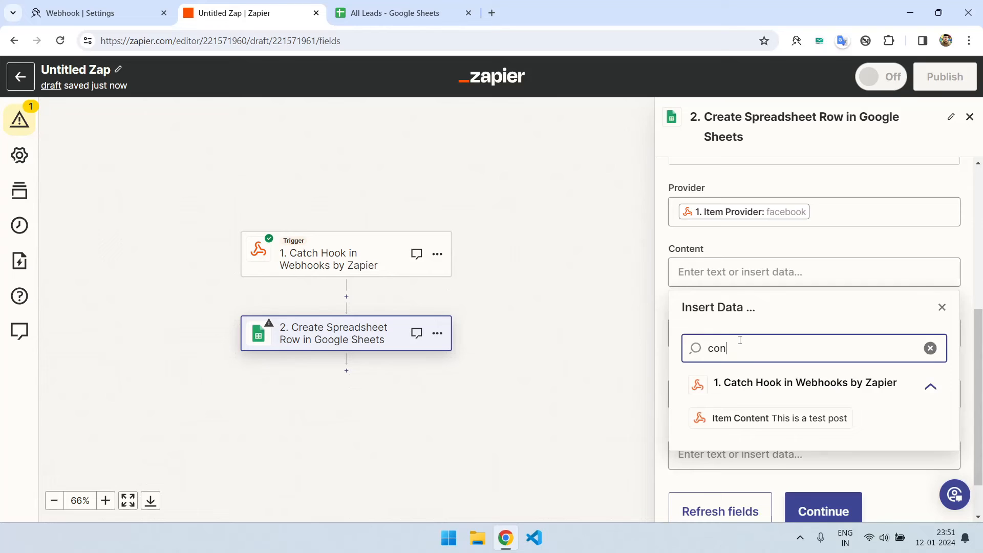
{"action": "left_click", "coordinate": [745, 419]}
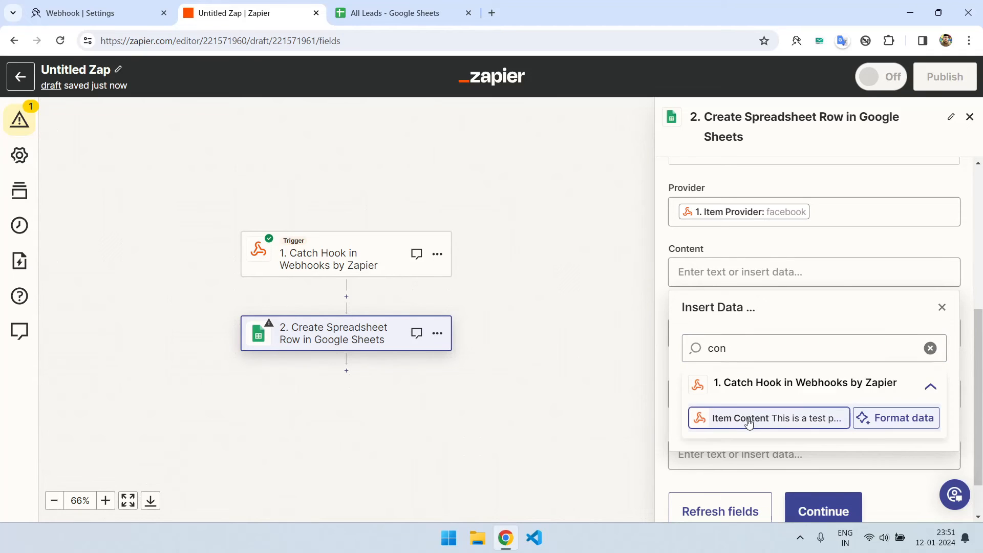
{"action": "left_click", "coordinate": [736, 255]}
Map the Author column to the Item Author Name field from the Catch Hook data
{"action": "scroll", "coordinate": [747, 277], "scroll_direction": "down", "scroll_amount": 1}
{"action": "left_click", "coordinate": [746, 296]}
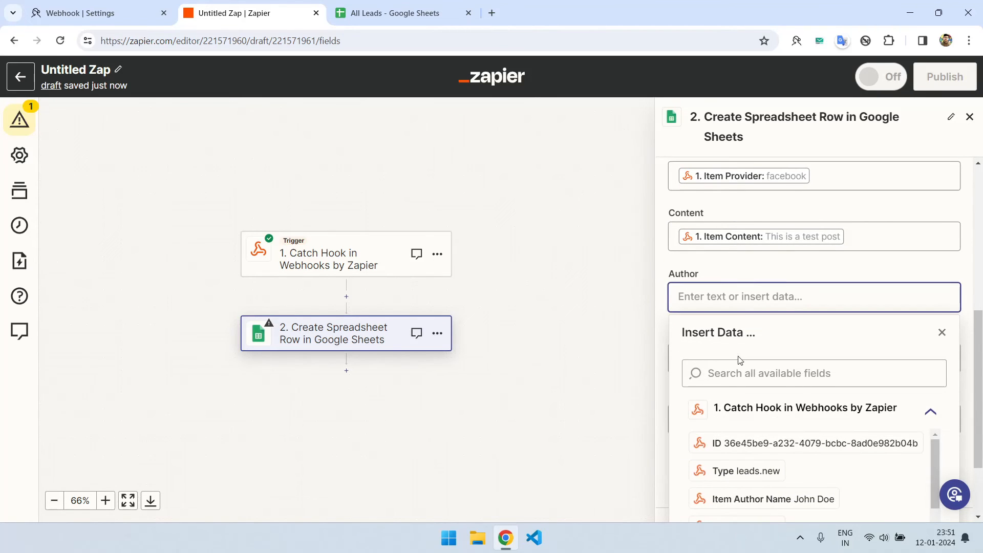
{"action": "left_click", "coordinate": [737, 367]}
{"action": "type", "text": "auth"}
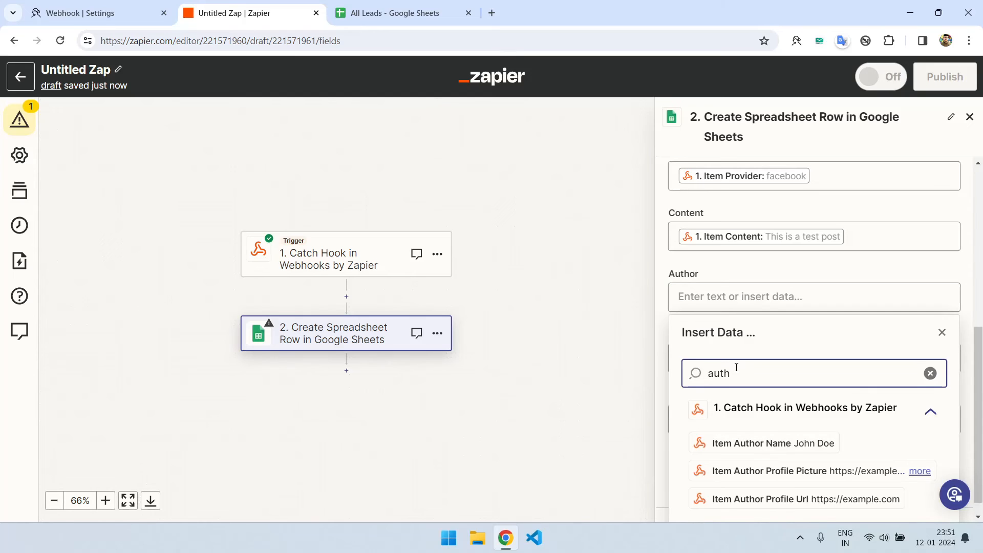
{"action": "type", "text": "o"}
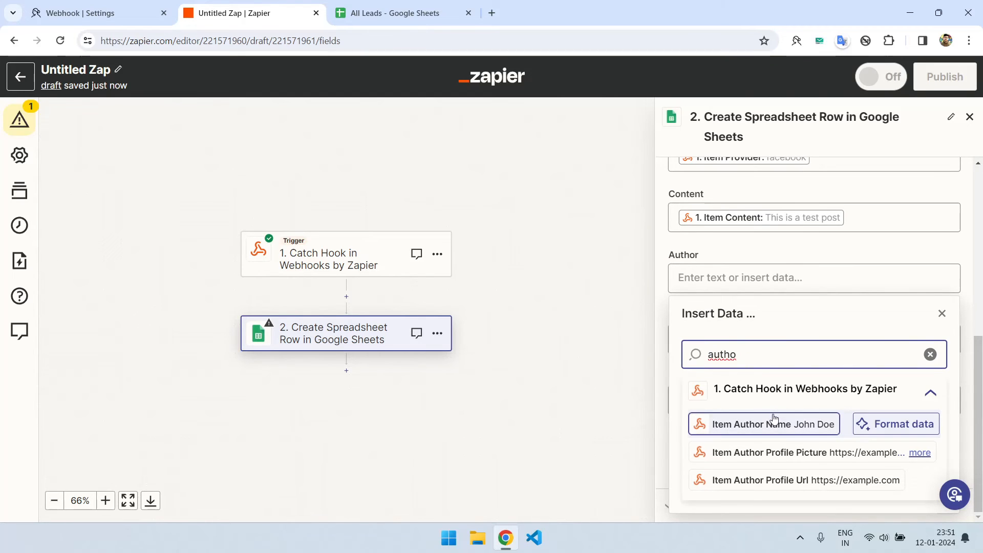
{"action": "left_click", "coordinate": [775, 425]}
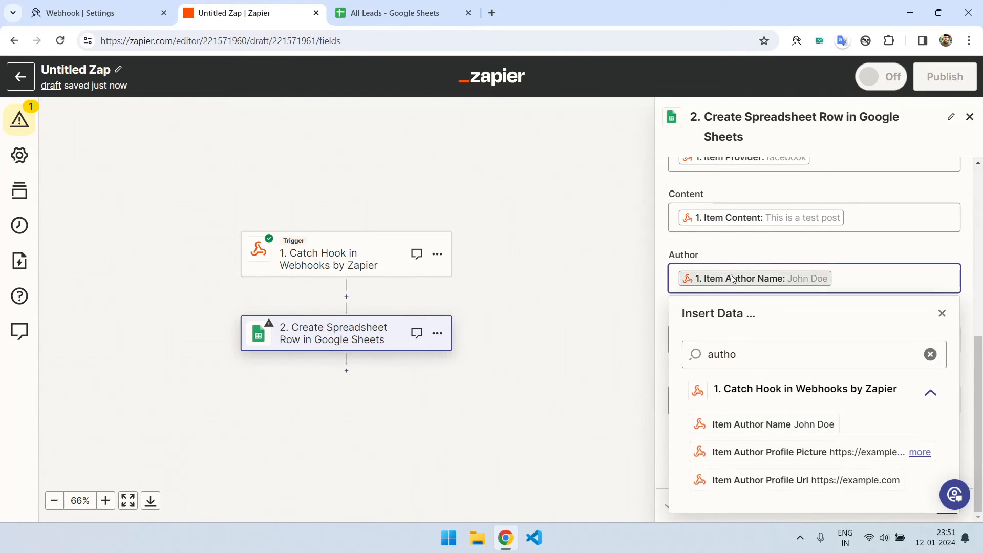
Map the Url column to the Item Url field from the Catch Hook data
{"action": "left_click", "coordinate": [706, 352]}
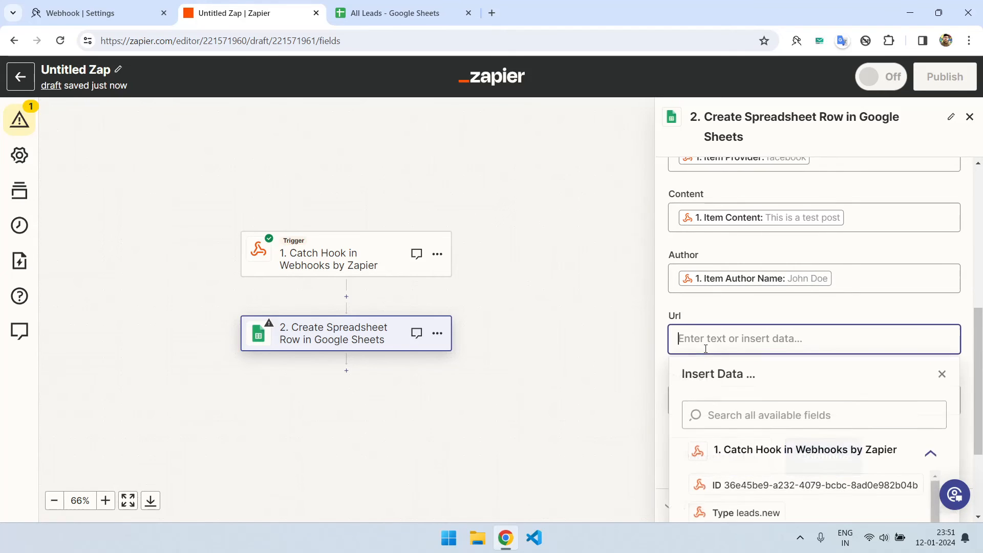
{"action": "type", "text": "url"}
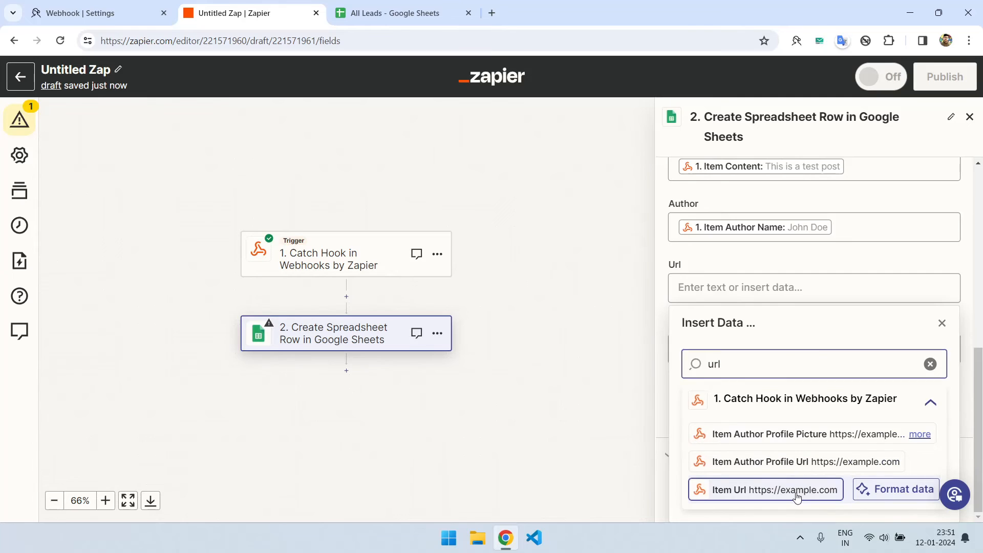
{"action": "left_click", "coordinate": [807, 489]}
{"action": "left_click", "coordinate": [744, 264]}
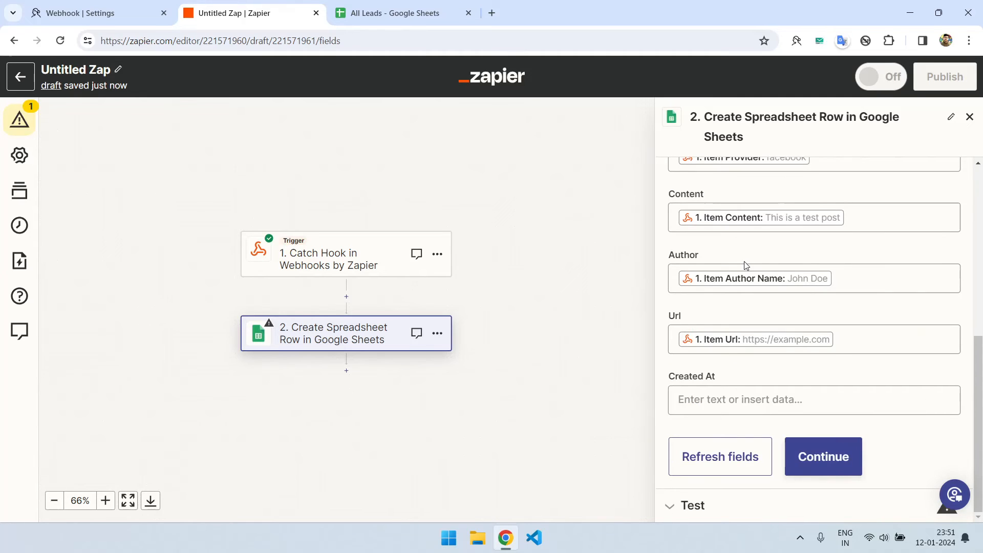
Map the Created At column to the webhook's Created field and review the mappings from Provider to Created At
{"action": "left_click", "coordinate": [748, 401]}
{"action": "left_click", "coordinate": [776, 322]}
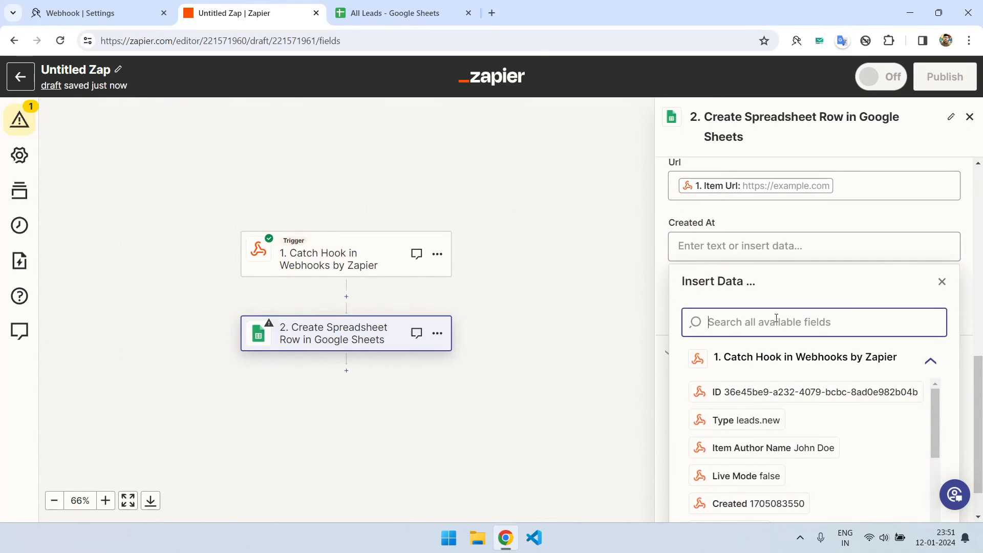
{"action": "type", "text": "crea"}
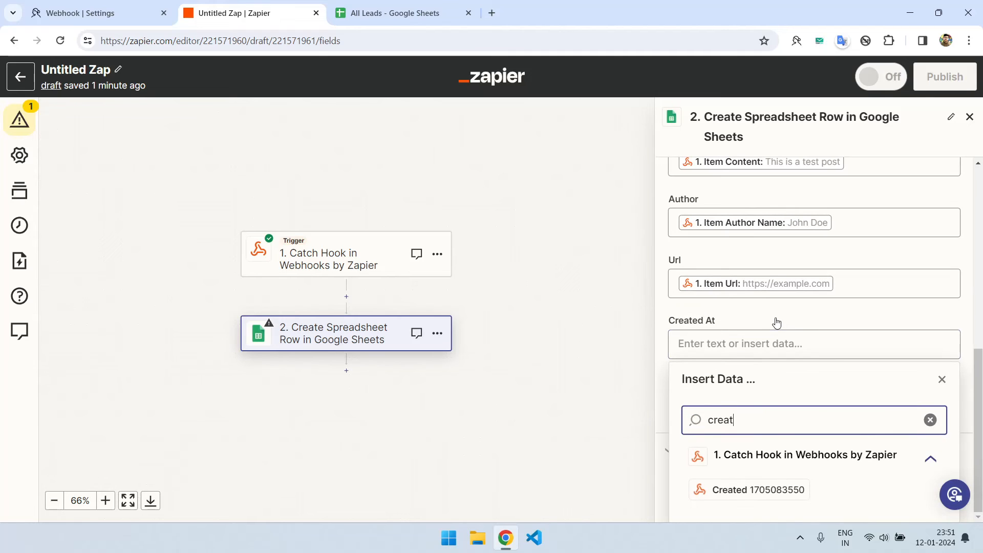
{"action": "type", "text": "t"}
{"action": "left_click", "coordinate": [777, 491]}
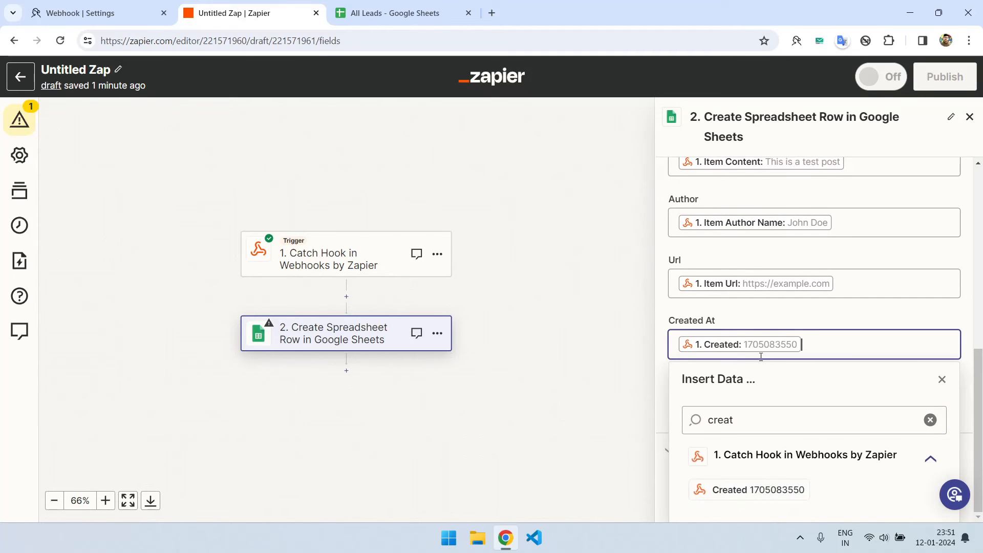
{"action": "left_click", "coordinate": [746, 326]}
{"action": "scroll", "coordinate": [745, 327], "scroll_direction": "up", "scroll_amount": 5}
{"action": "scroll", "coordinate": [745, 326], "scroll_direction": "down", "scroll_amount": 2}
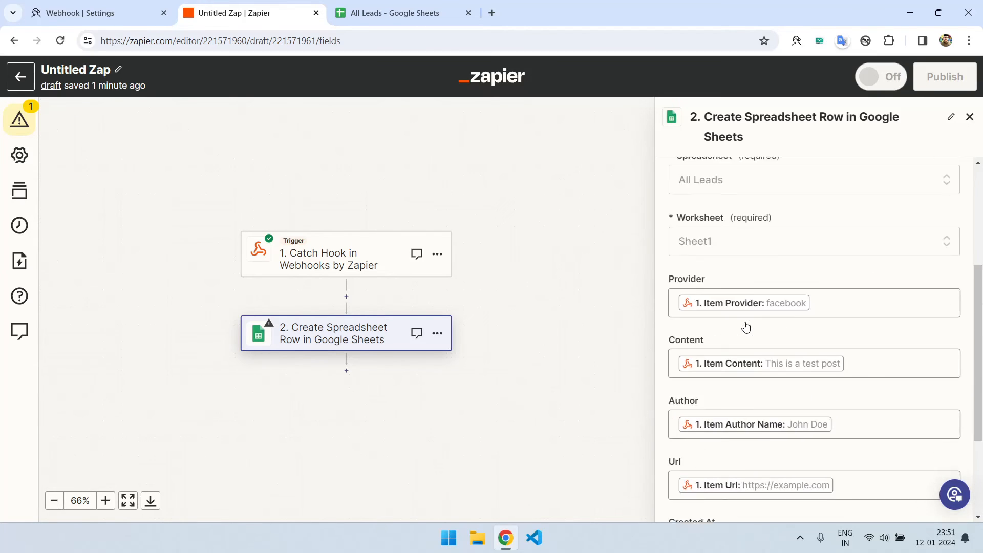
{"action": "scroll", "coordinate": [746, 327], "scroll_direction": "down", "scroll_amount": 3}
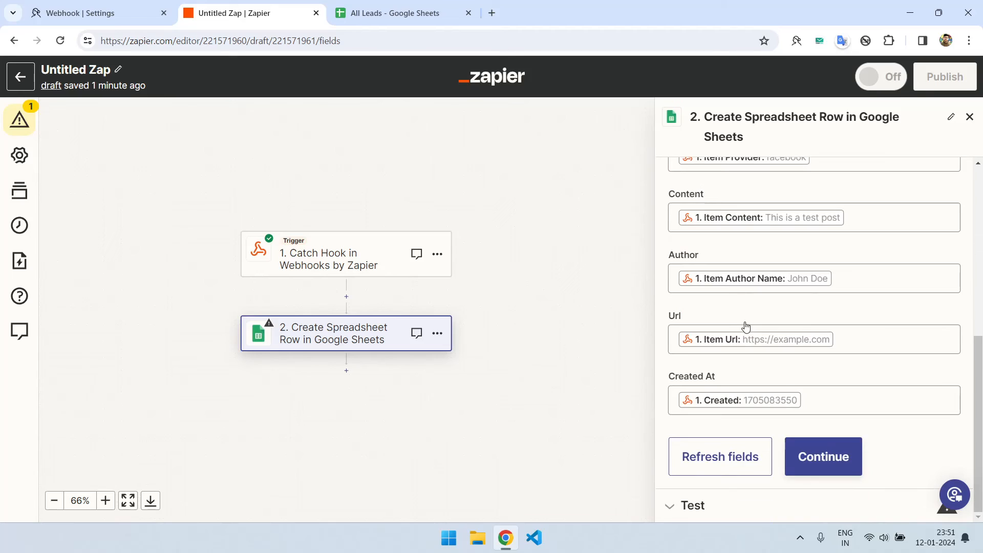
Test the Create Spreadsheet Row step and check the resulting row in the All Leads spreadsheet
{"action": "left_click", "coordinate": [823, 457]}
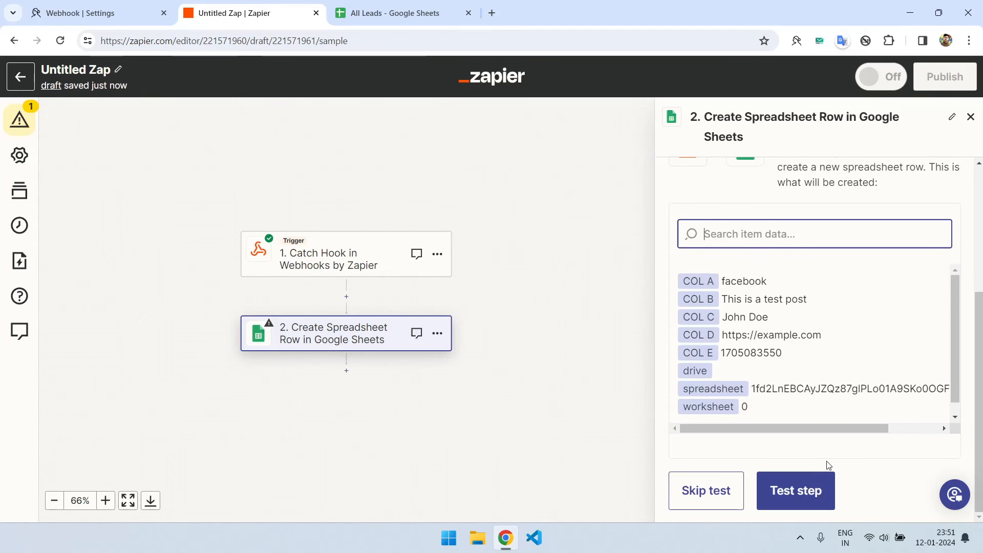
{"action": "left_click", "coordinate": [802, 493]}
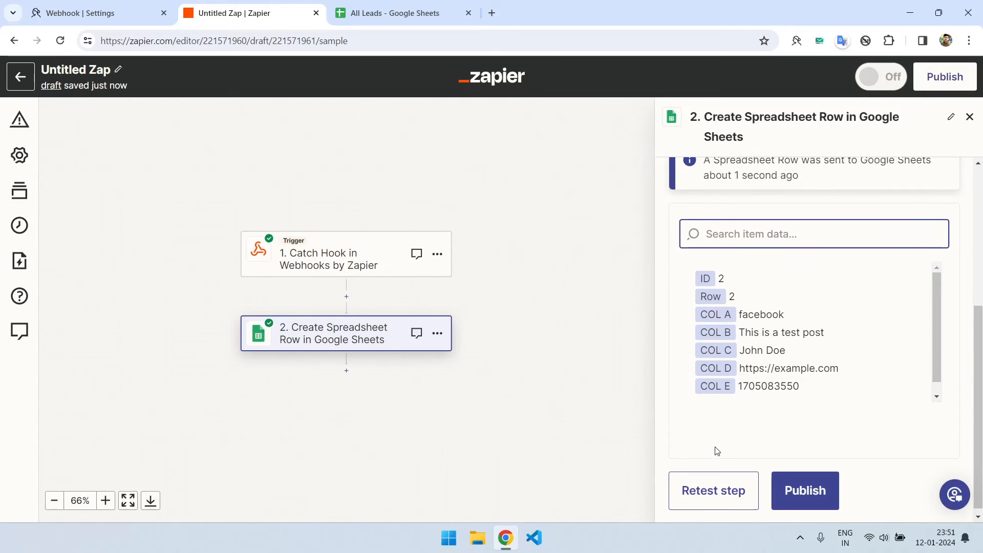
{"action": "left_click", "coordinate": [364, 6]}
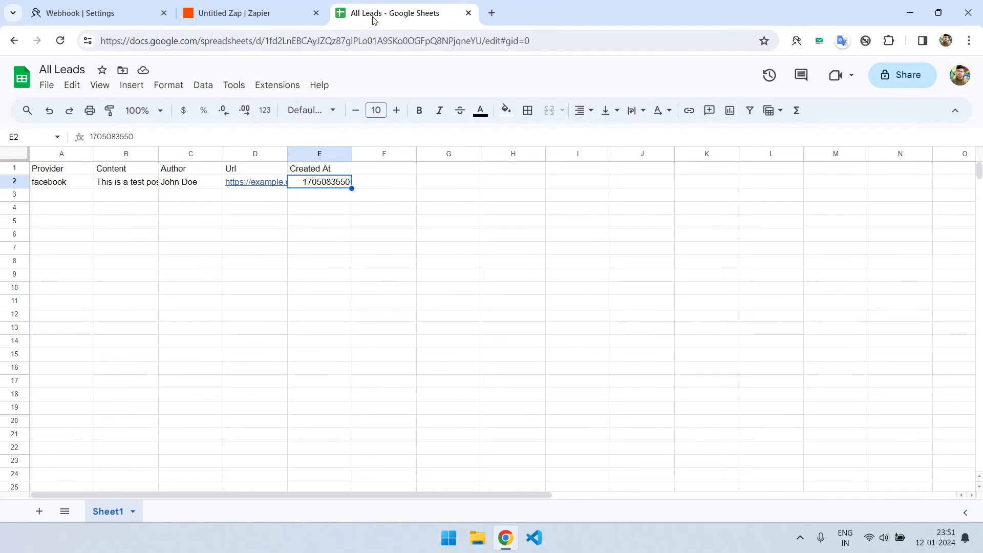
{"action": "left_click_drag", "start_coordinate": [56, 198], "coordinate": [318, 191]}
Return to the Zapier editor, publish the Zap and check that it has gone live
{"action": "left_click", "coordinate": [241, 15]}
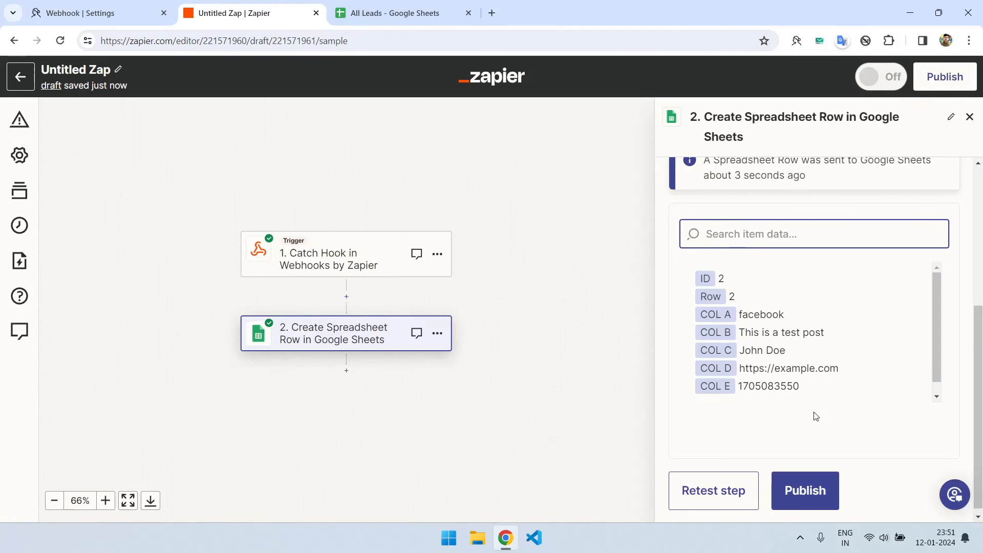
{"action": "left_click", "coordinate": [805, 492]}
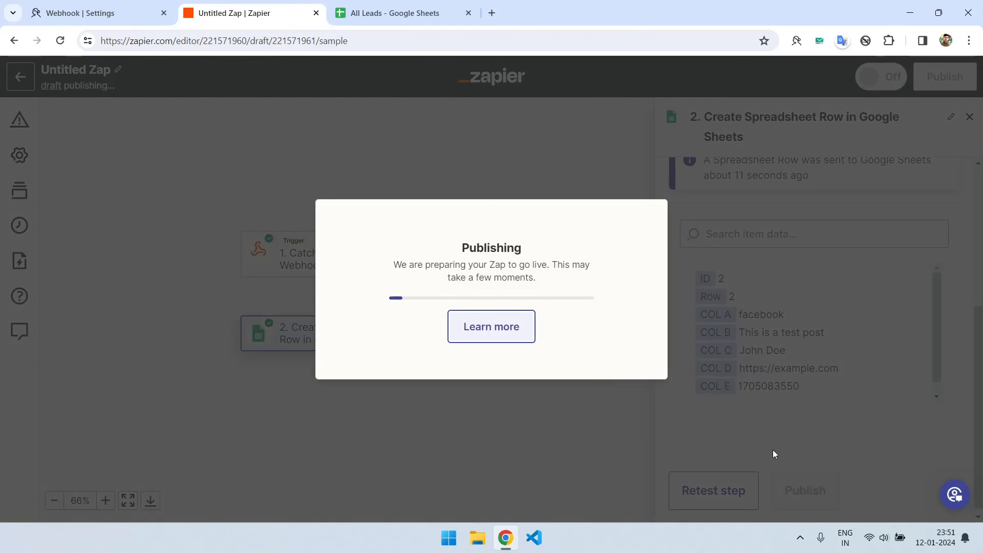
{"action": "left_click", "coordinate": [115, 10]}
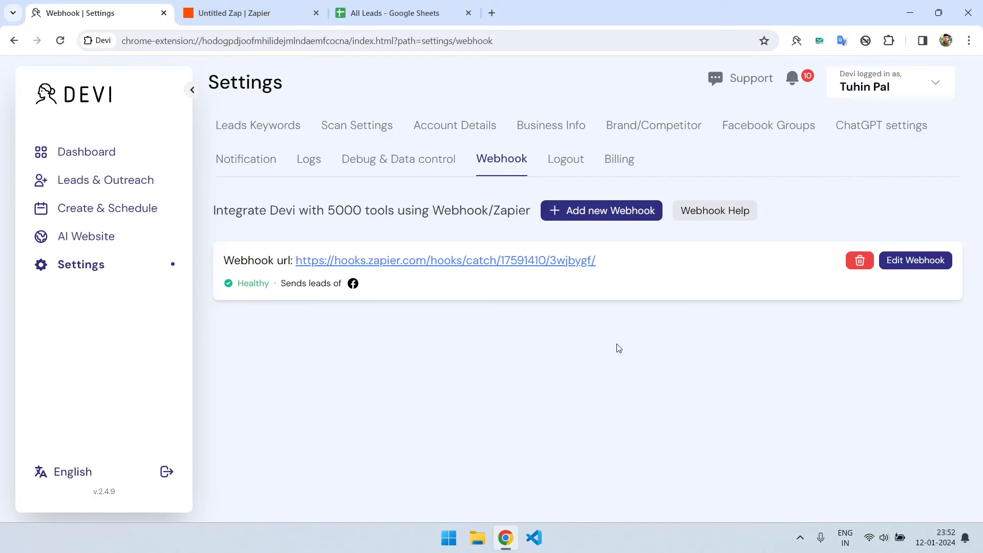
{"action": "left_click", "coordinate": [207, 5]}
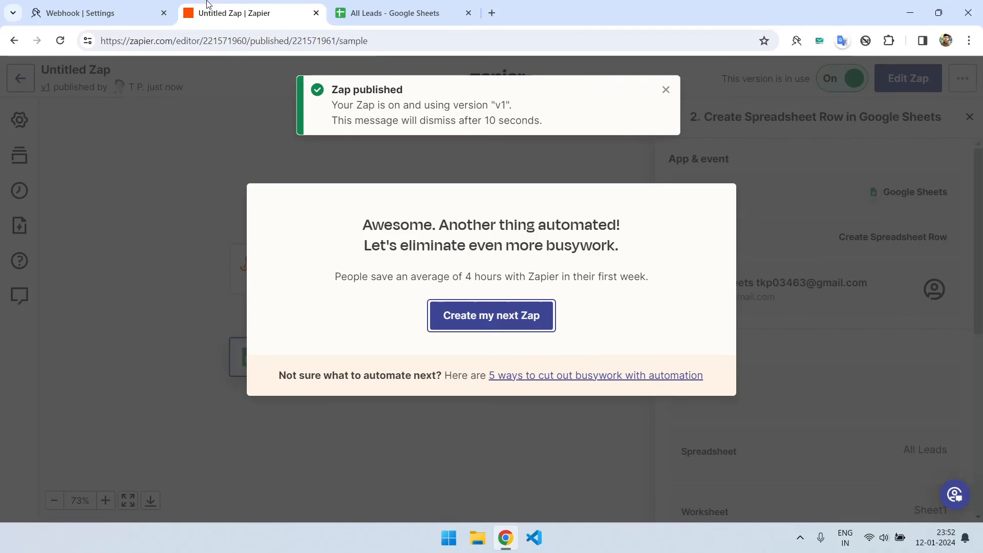
{"action": "left_click", "coordinate": [517, 317]}
Switch to Devi's webhook settings, open the Facebook webhook for editing and send a test to it
{"action": "left_click", "coordinate": [112, 4]}
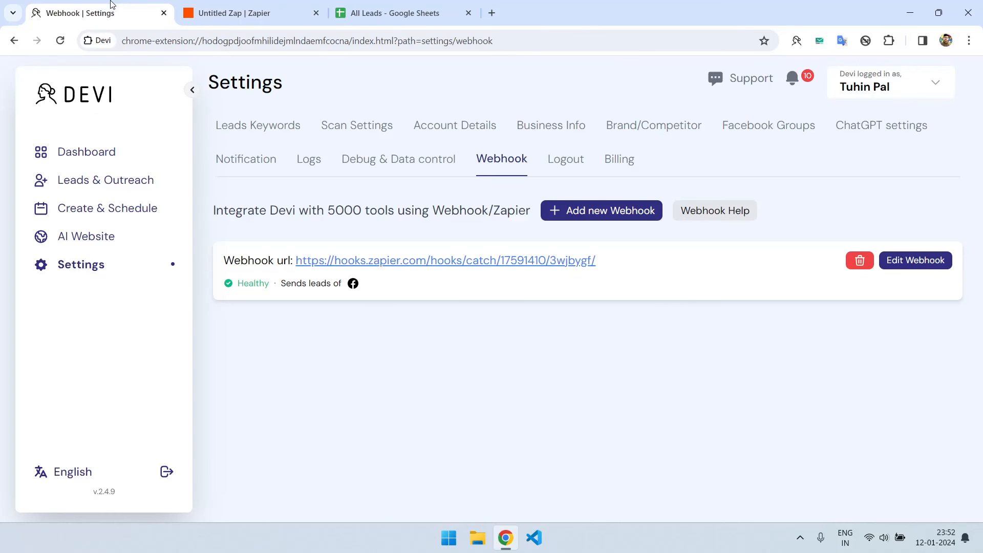
{"action": "left_click", "coordinate": [916, 261]}
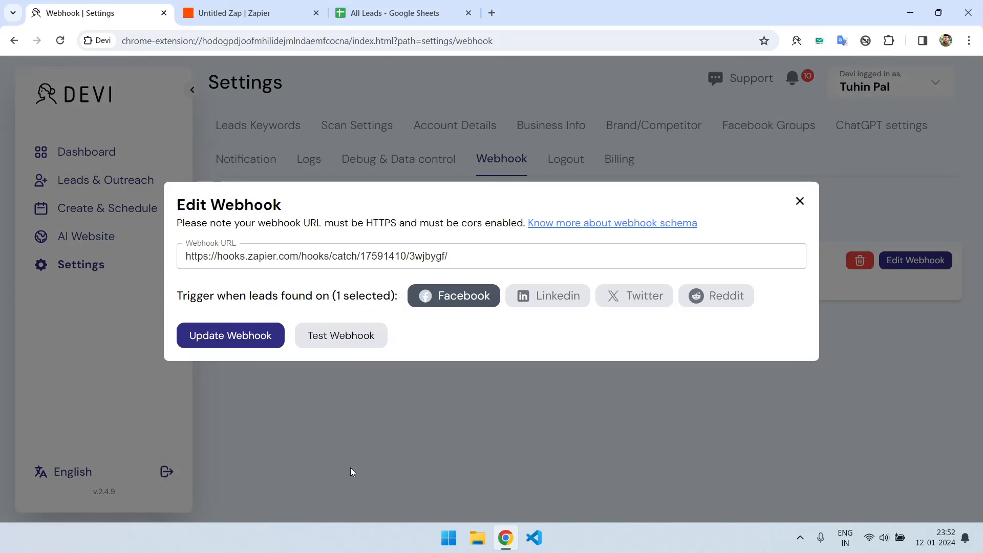
{"action": "left_click", "coordinate": [337, 338]}
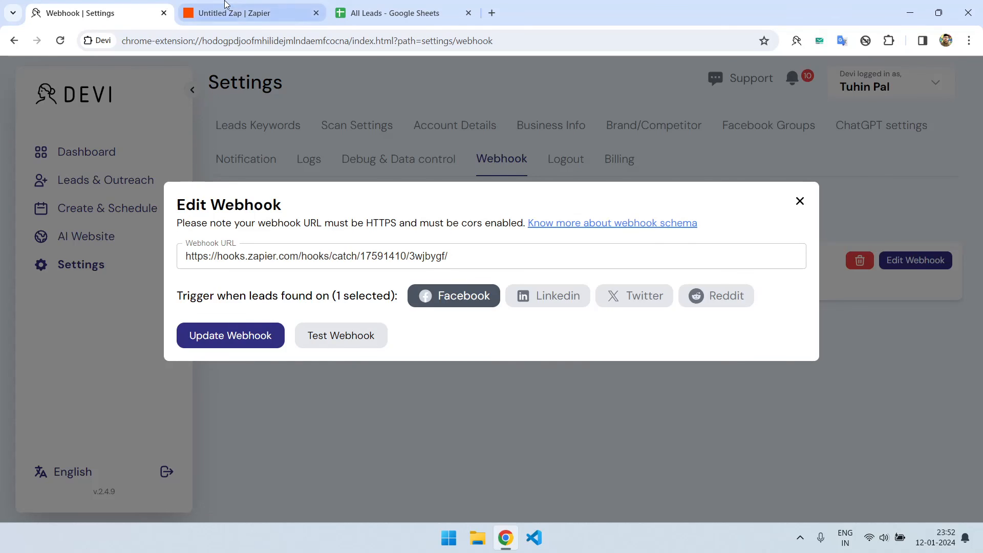
Switch to the All Leads spreadsheet and examine the rows for the lead sent by the webhook test
{"action": "left_click", "coordinate": [386, 4]}
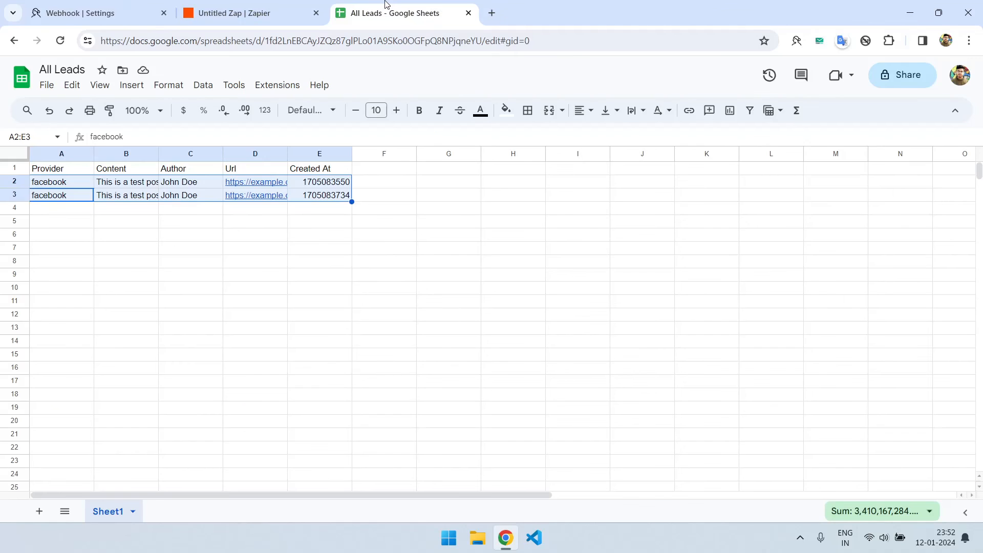
{"action": "left_click", "coordinate": [66, 210]}
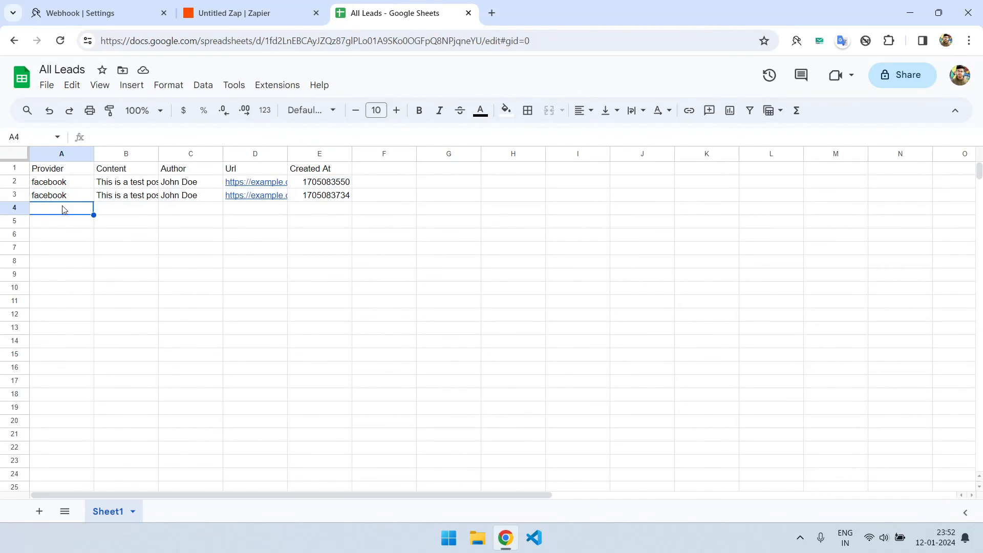
{"action": "left_click_drag", "start_coordinate": [77, 209], "coordinate": [334, 196]}
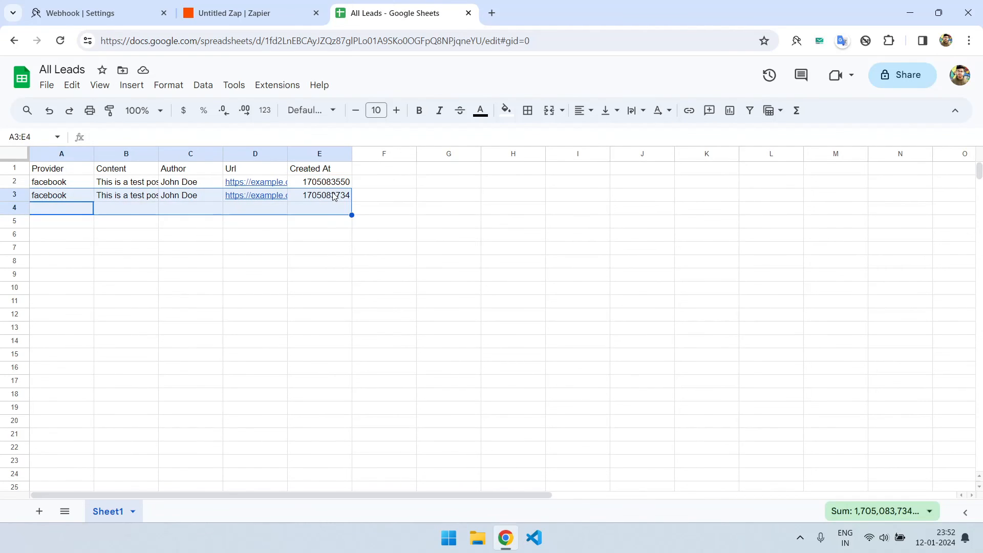
{"action": "left_click", "coordinate": [455, 227]}
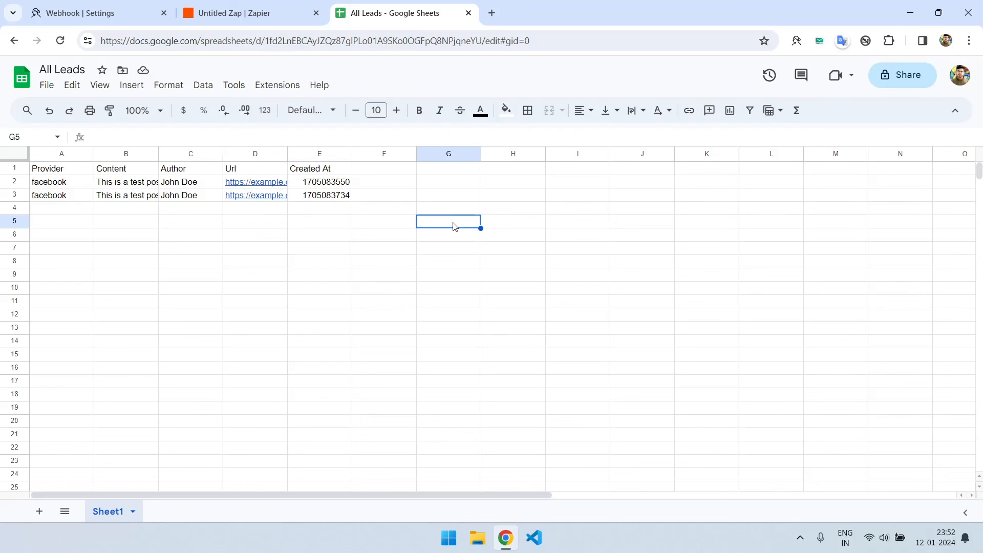
Open the ddevi.com website in a new browser tab
{"action": "left_click", "coordinate": [128, 5]}
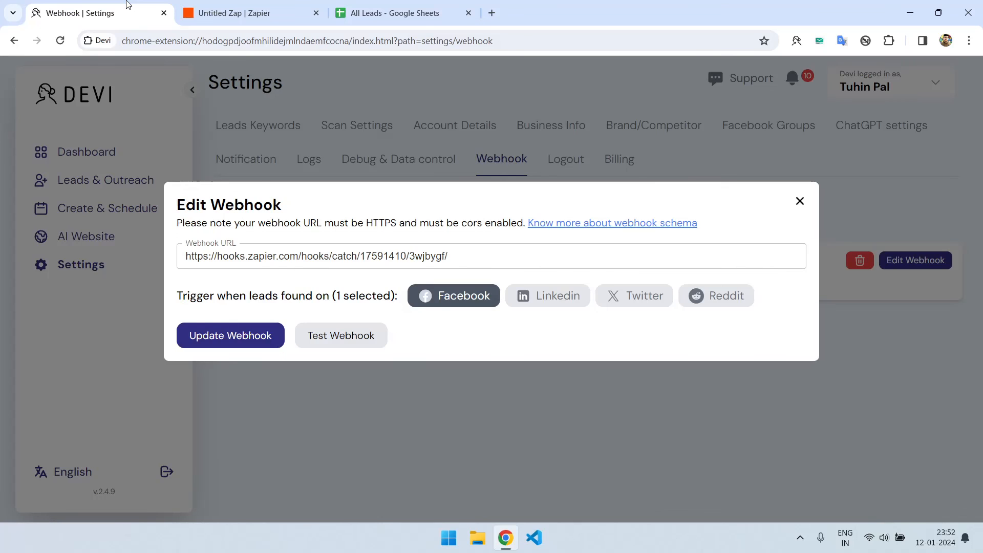
{"action": "left_click", "coordinate": [492, 12]}
{"action": "type", "text": "dd'"}
{"action": "key", "text": "BackSpace"}
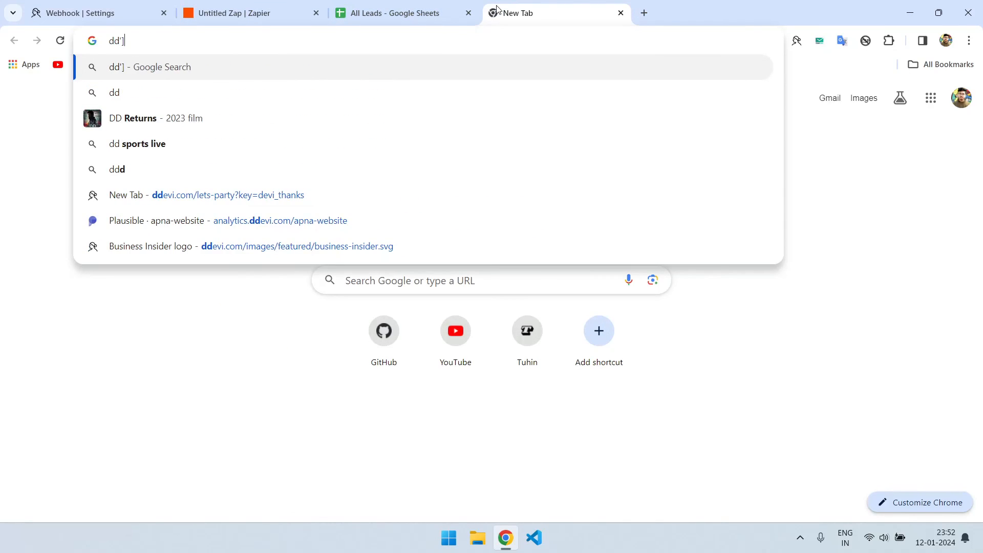
{"action": "type", "text": "evi.com"}
{"action": "key", "text": "Return"}
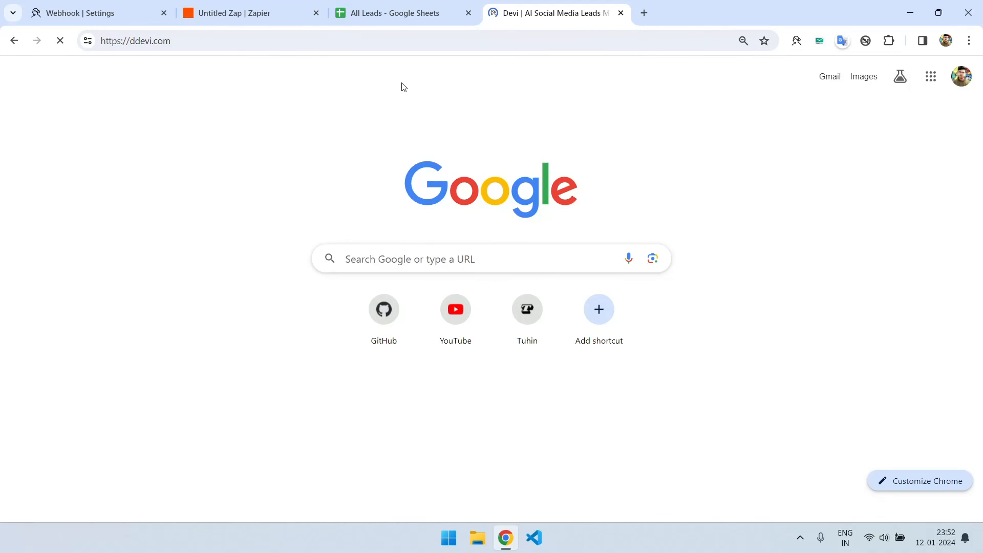